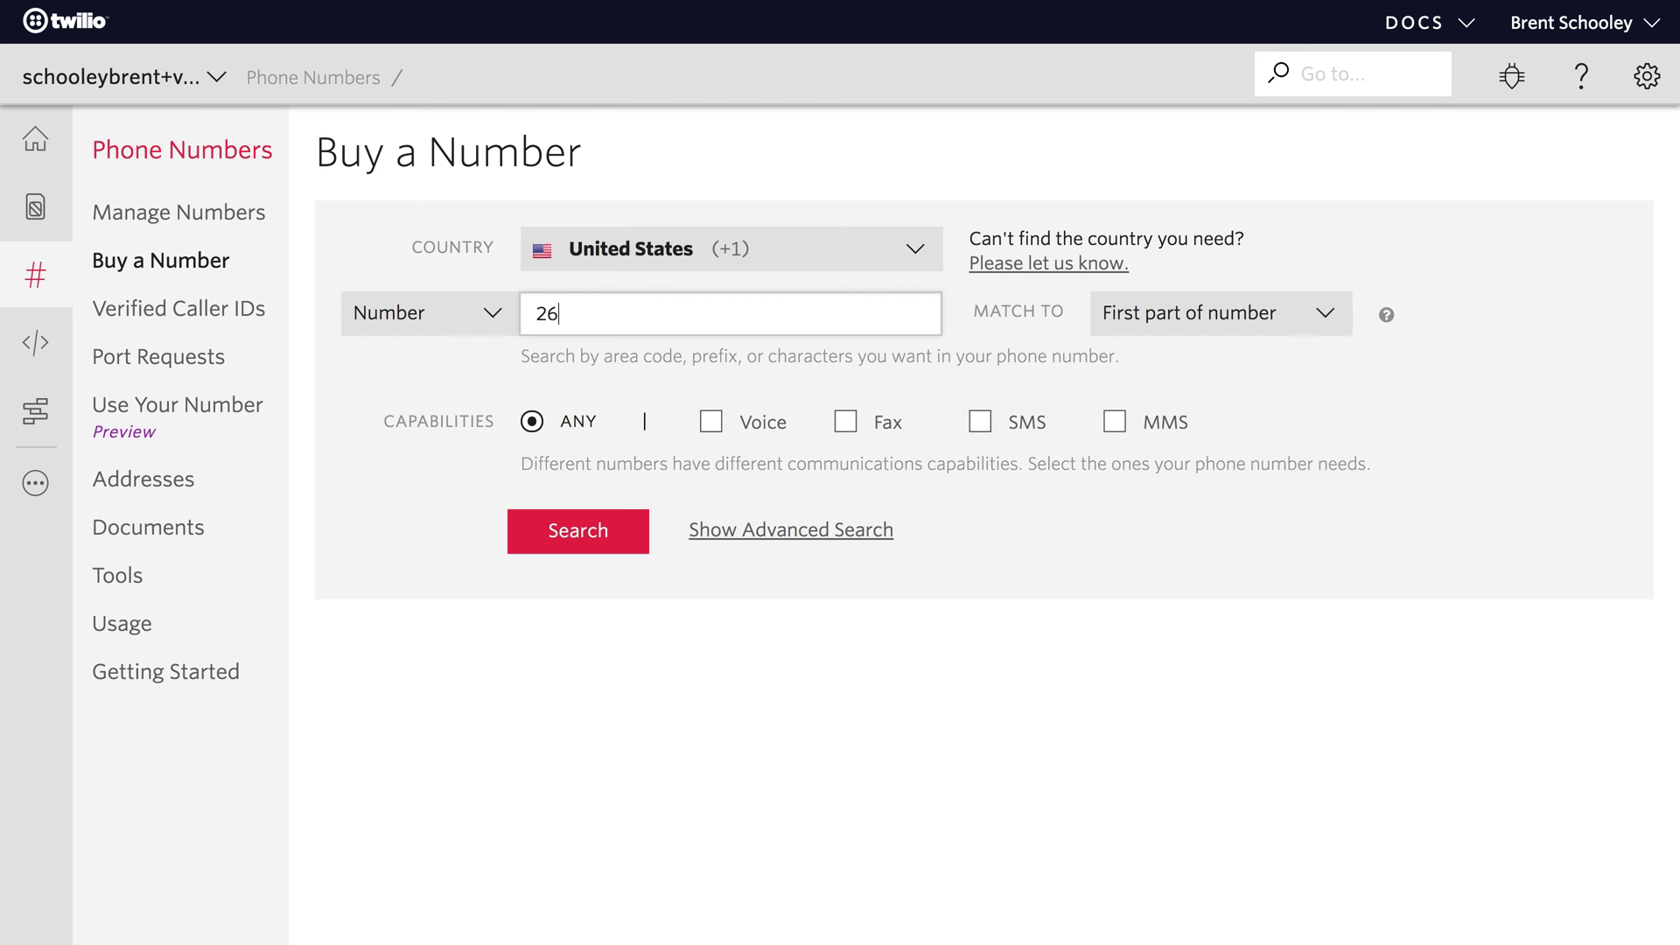
text(7)
click(575, 543)
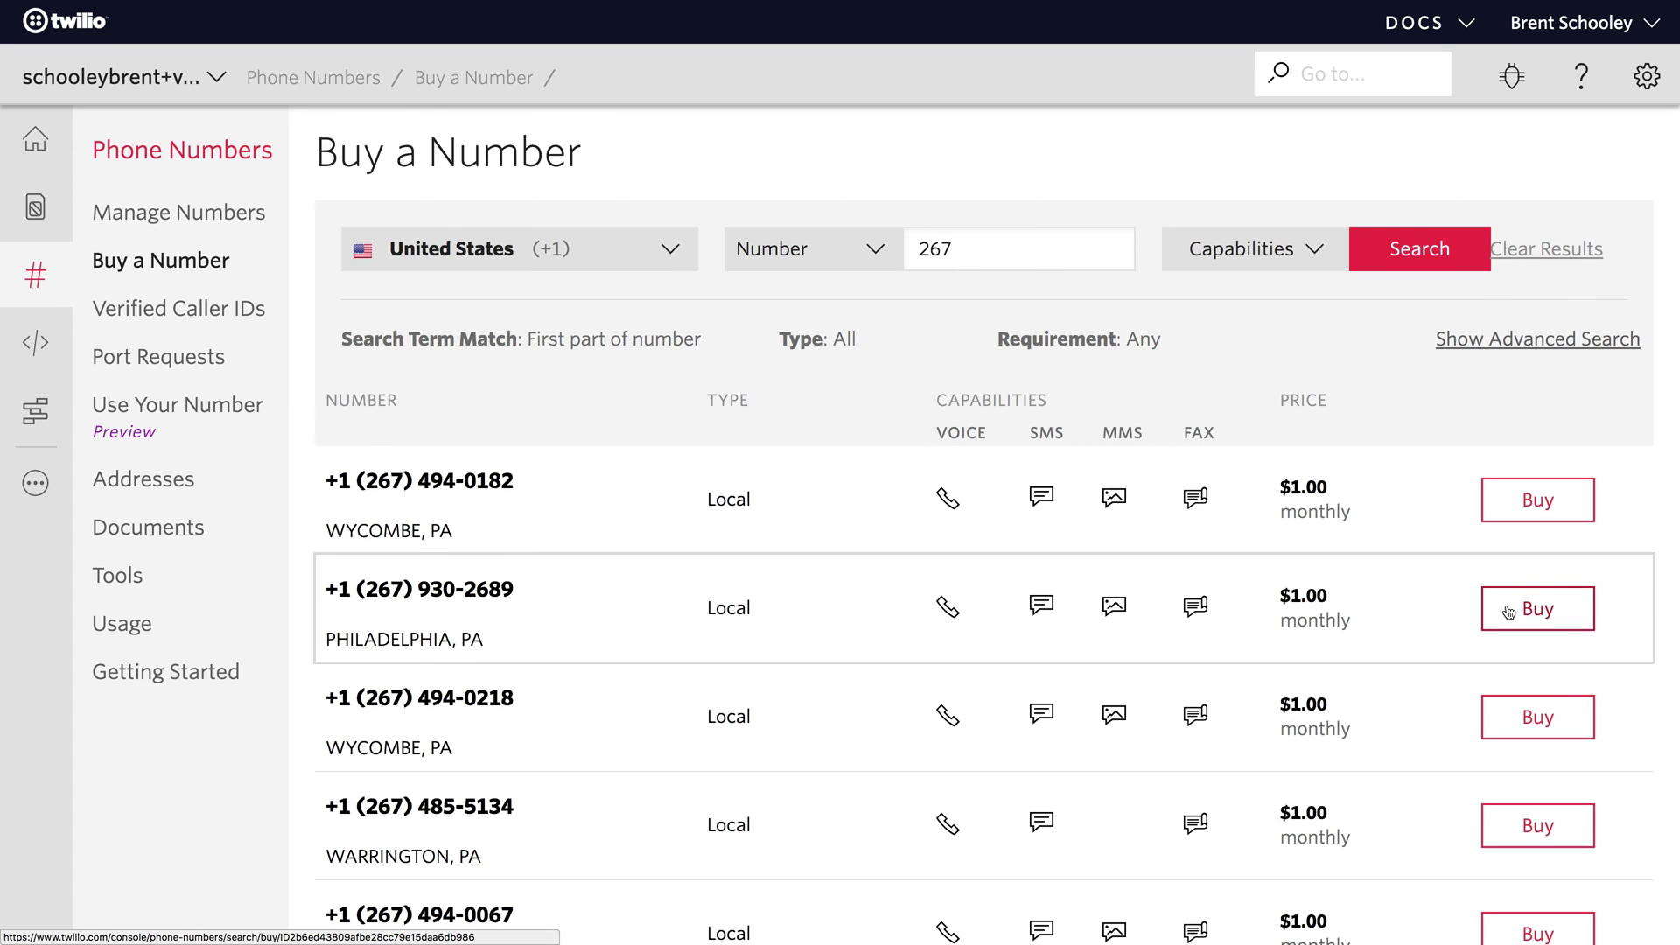
click(1506, 606)
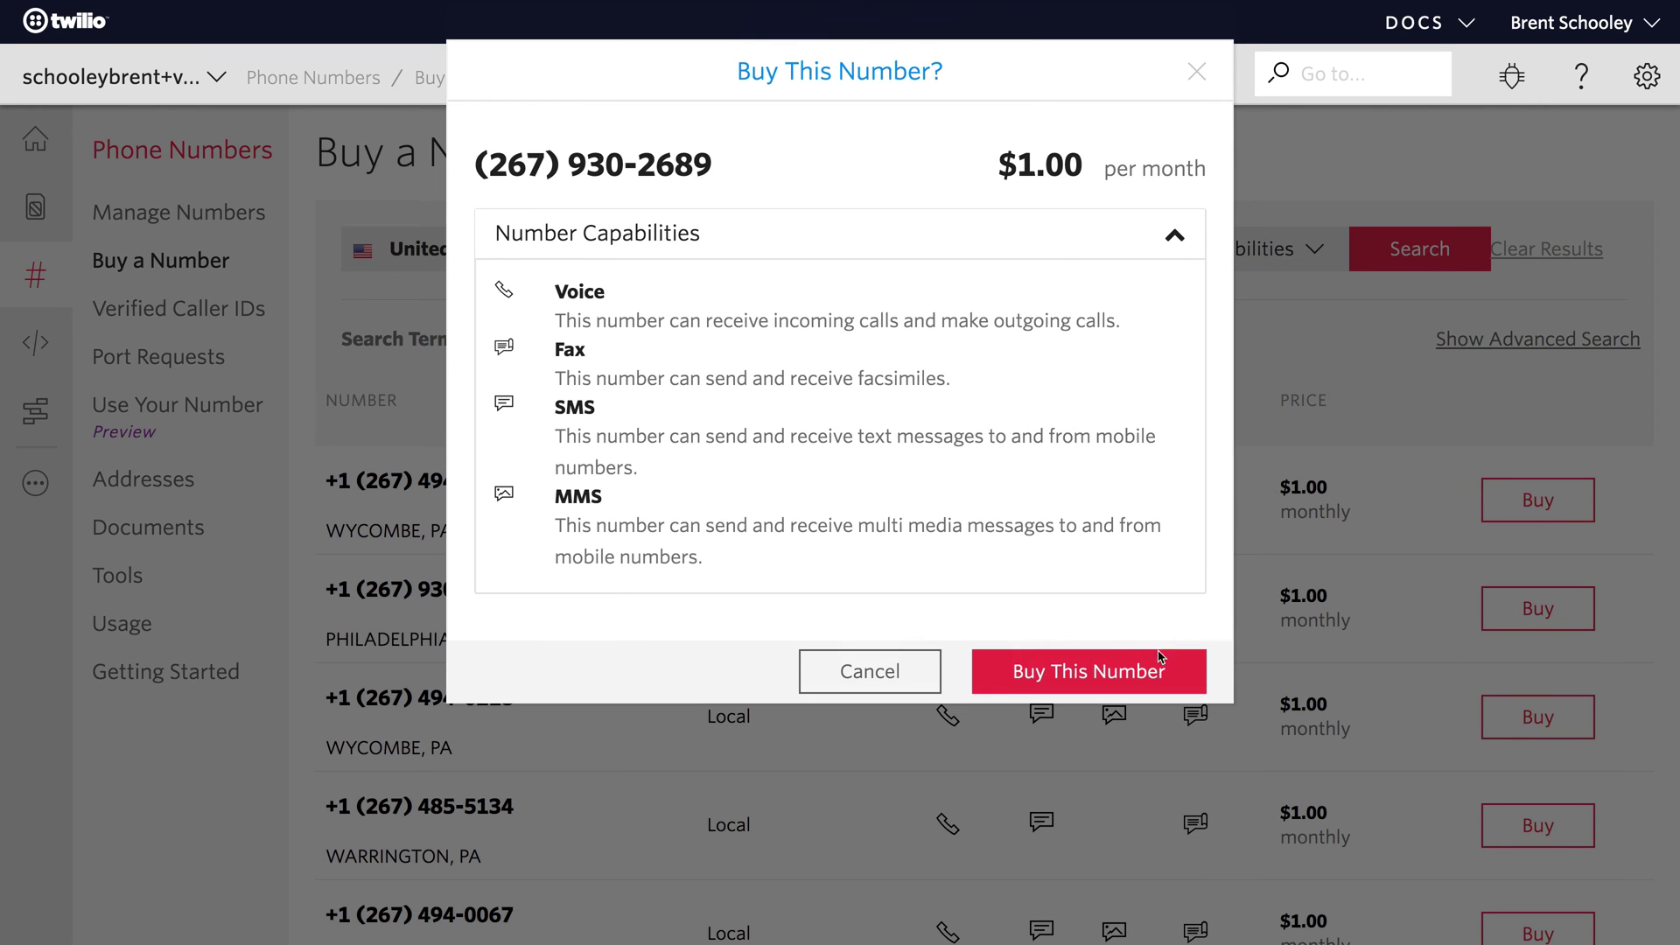
click(1156, 662)
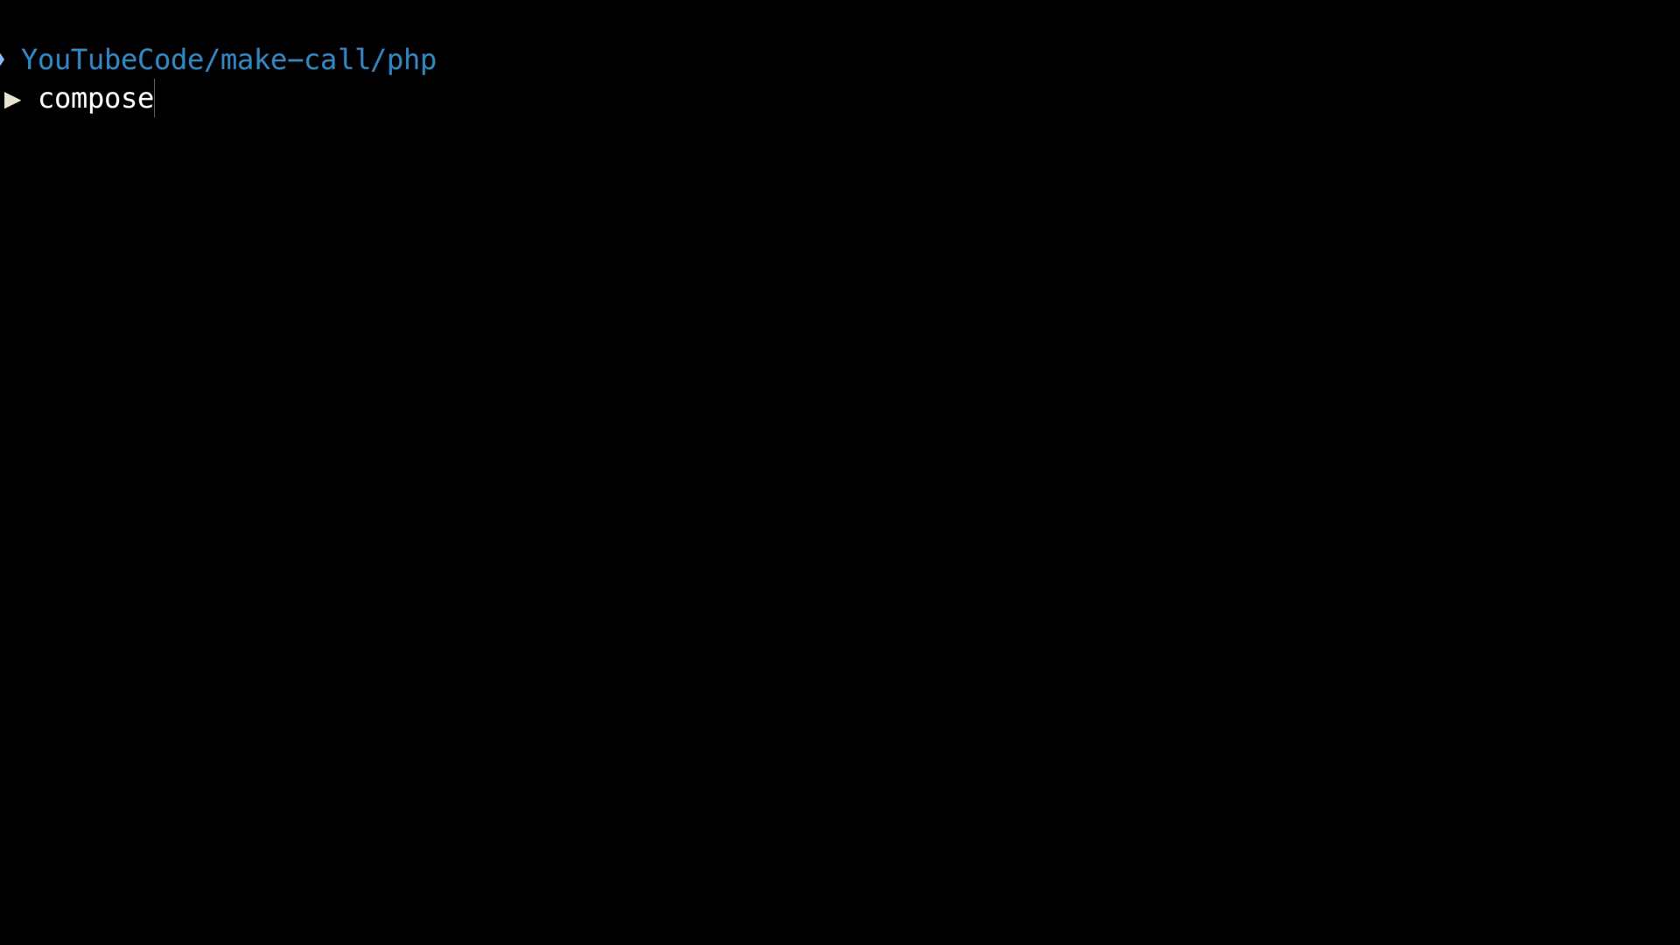
text(r require twilio/sdk)
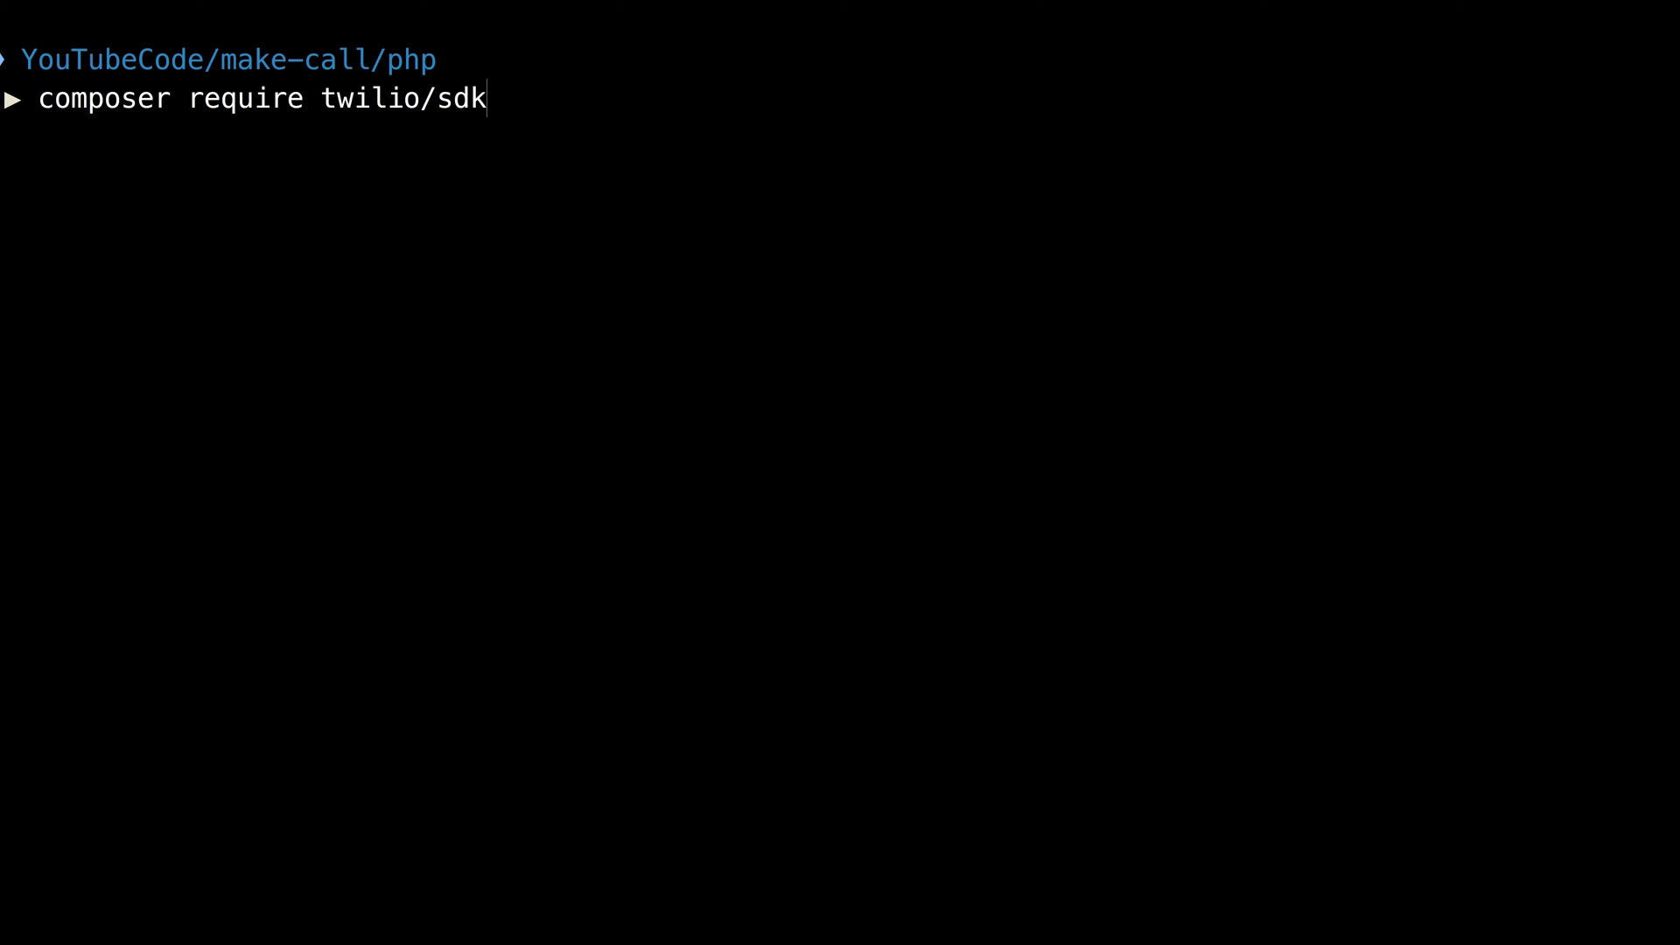
- Install the twilio/sdk package with composer require twilio/sdk
key(Return)
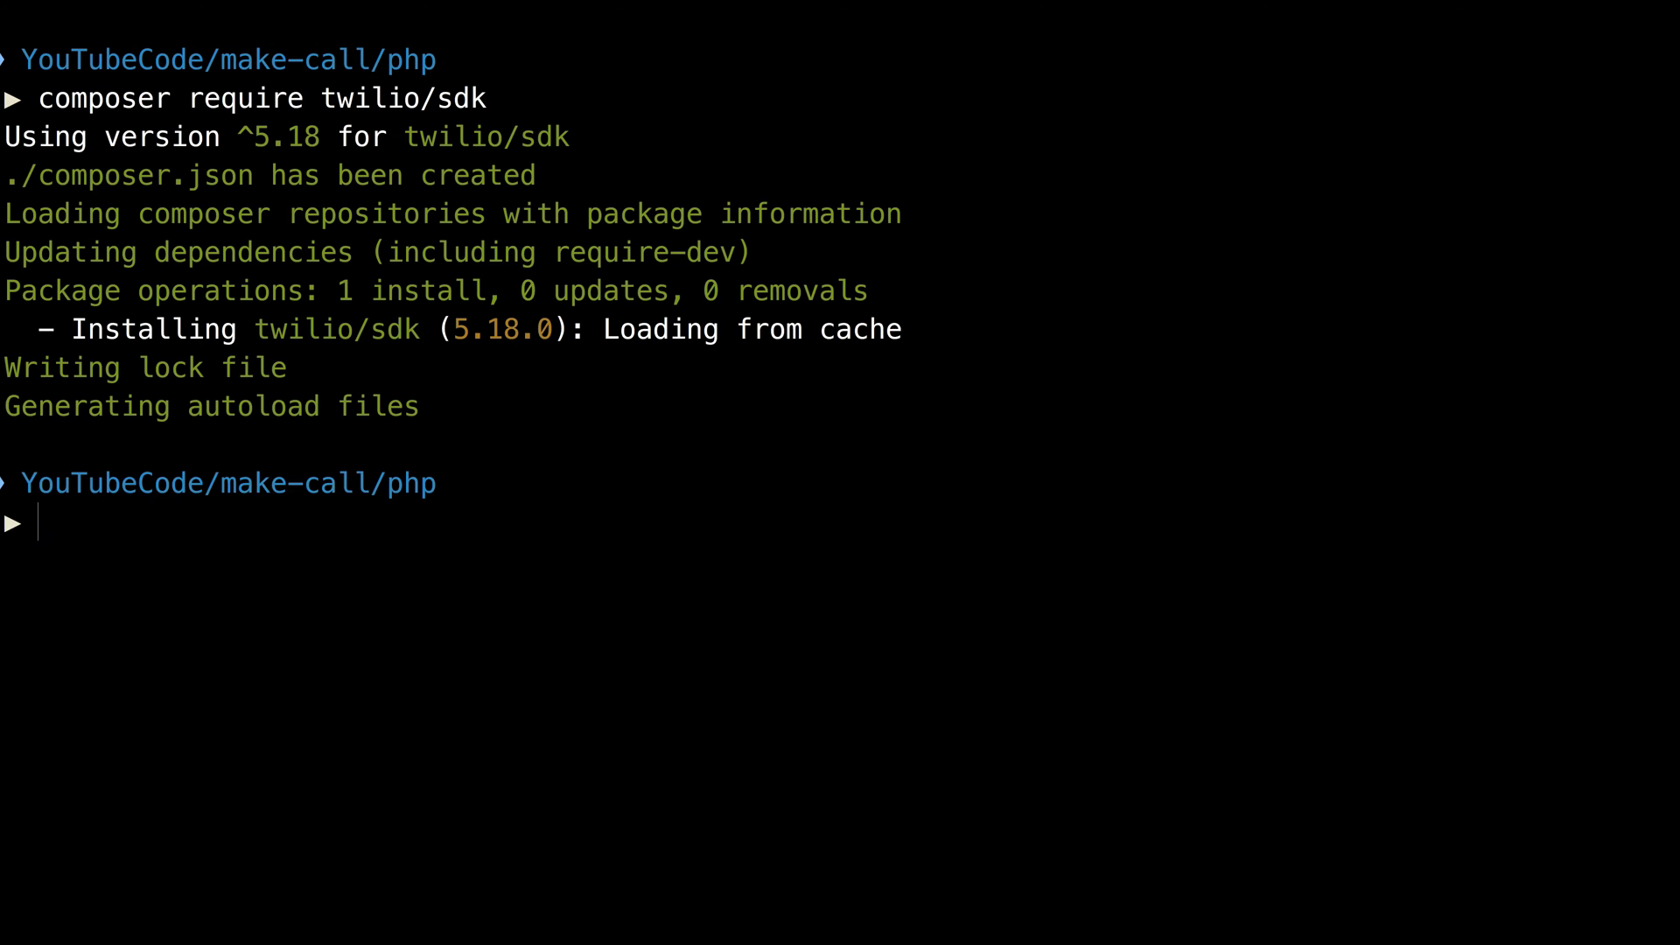
text(atom make-call.php)
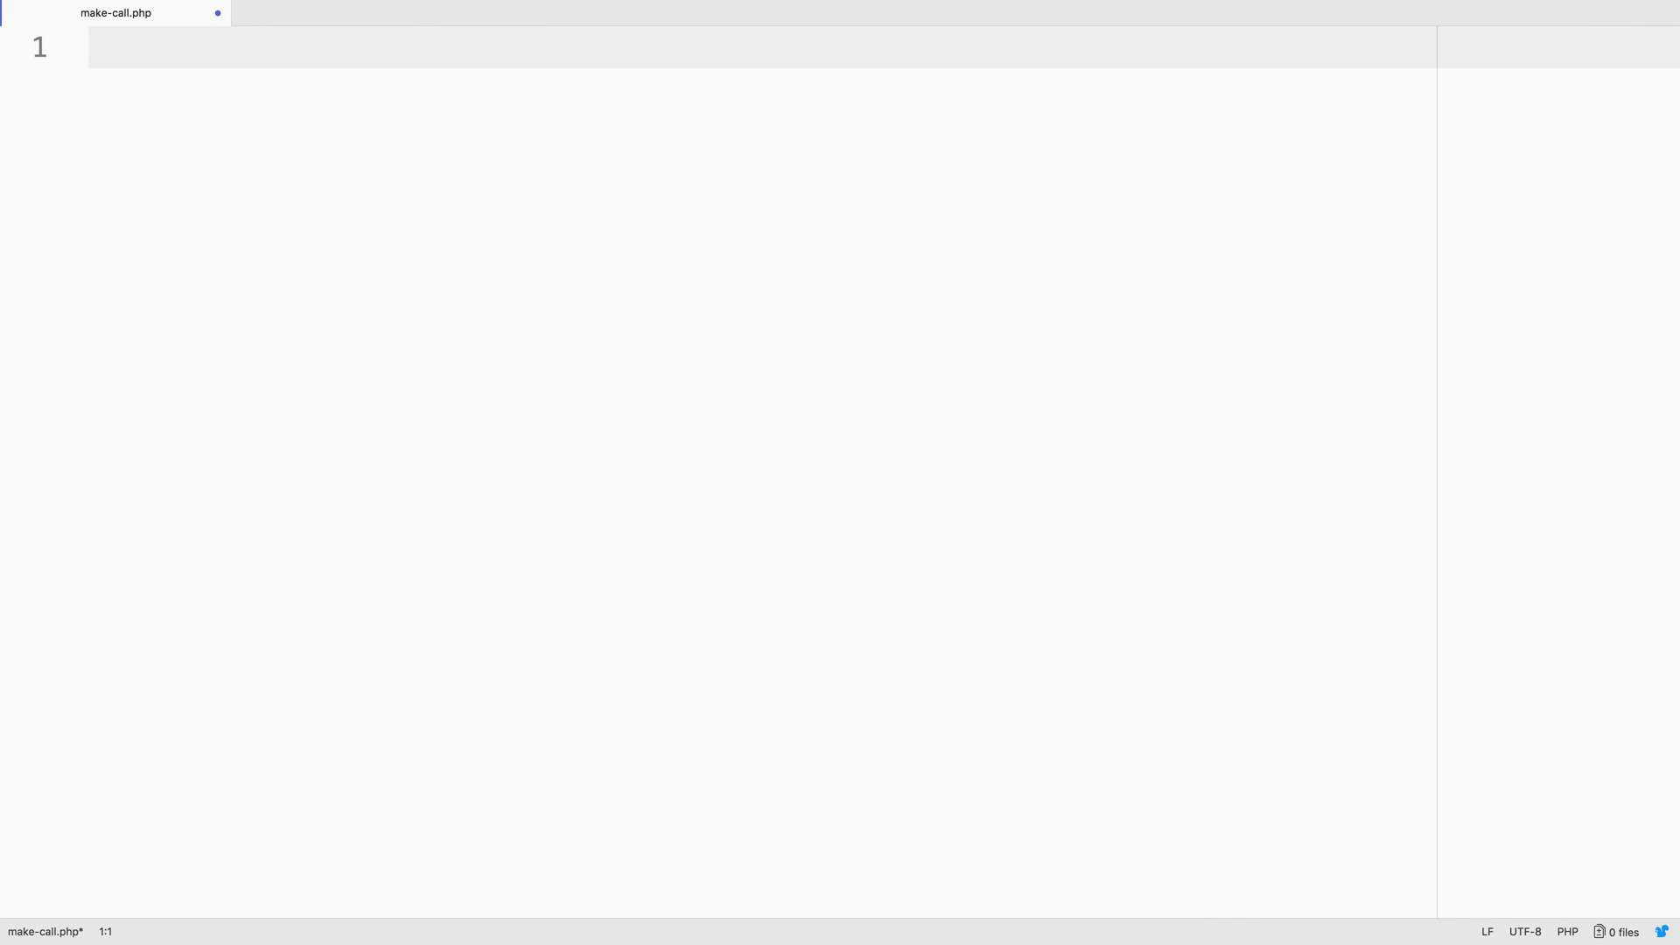
text(<?php)
- Write <?php ?> tags, require vendor/autoload.php, use Twilio\Rest\Client, and begin $AccountSid
key(Return)
key(Return)
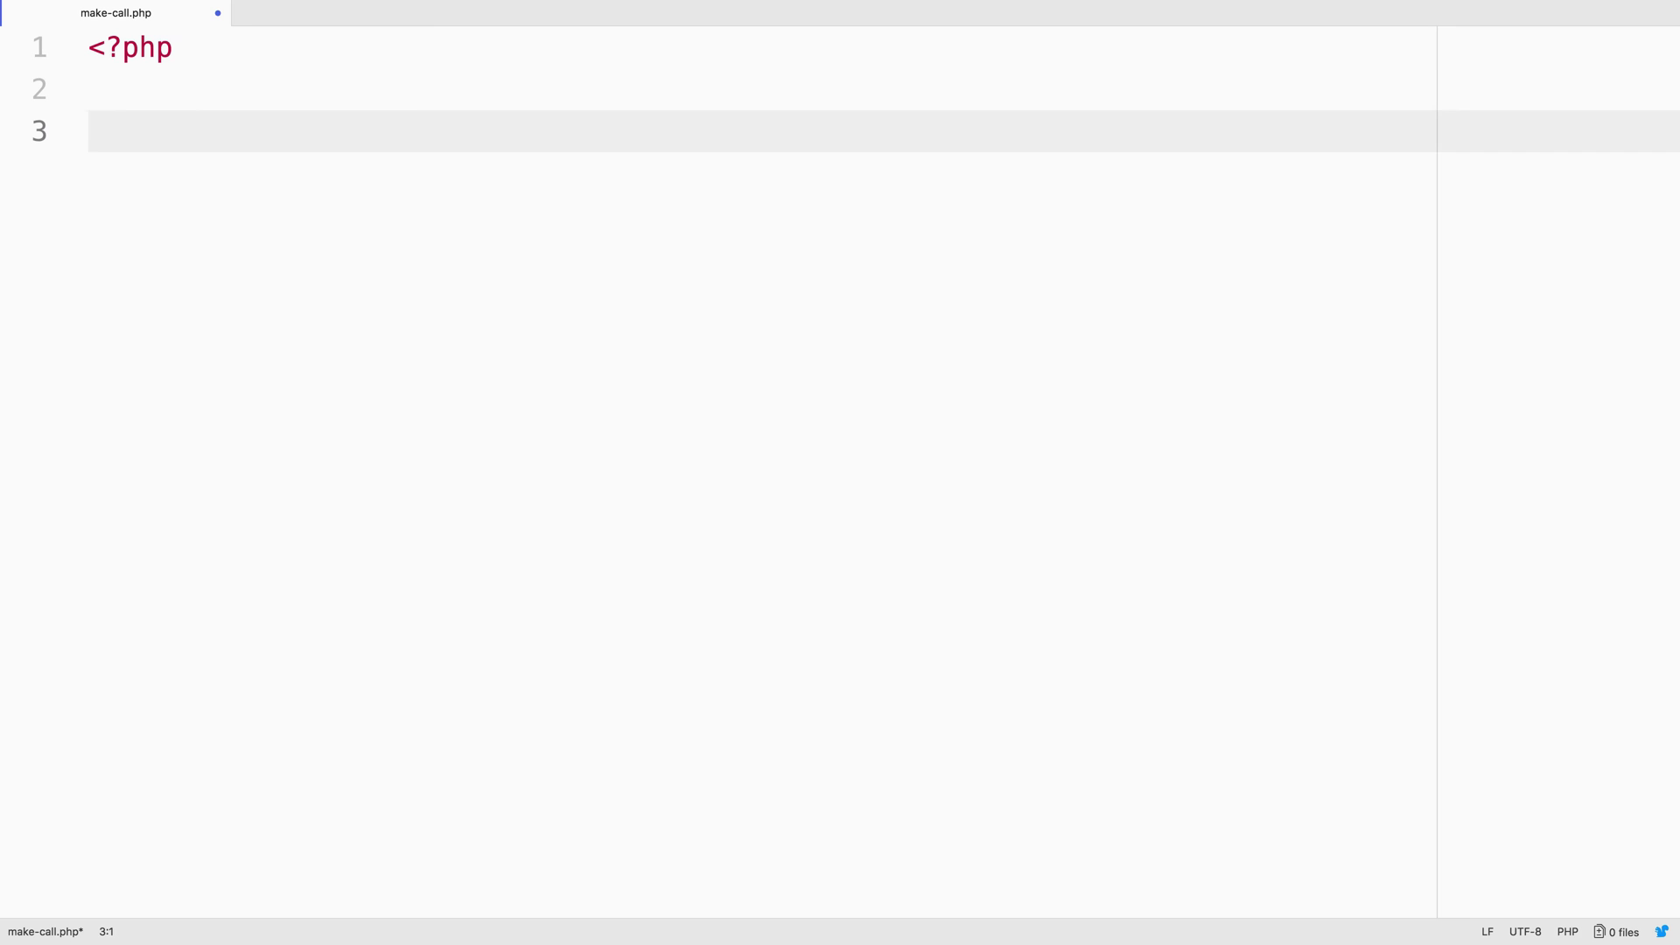
text(?>)
key(Up)
key(Return)
key(Return)
key(Down)
key(Up)
key(Up)
text(require_once )
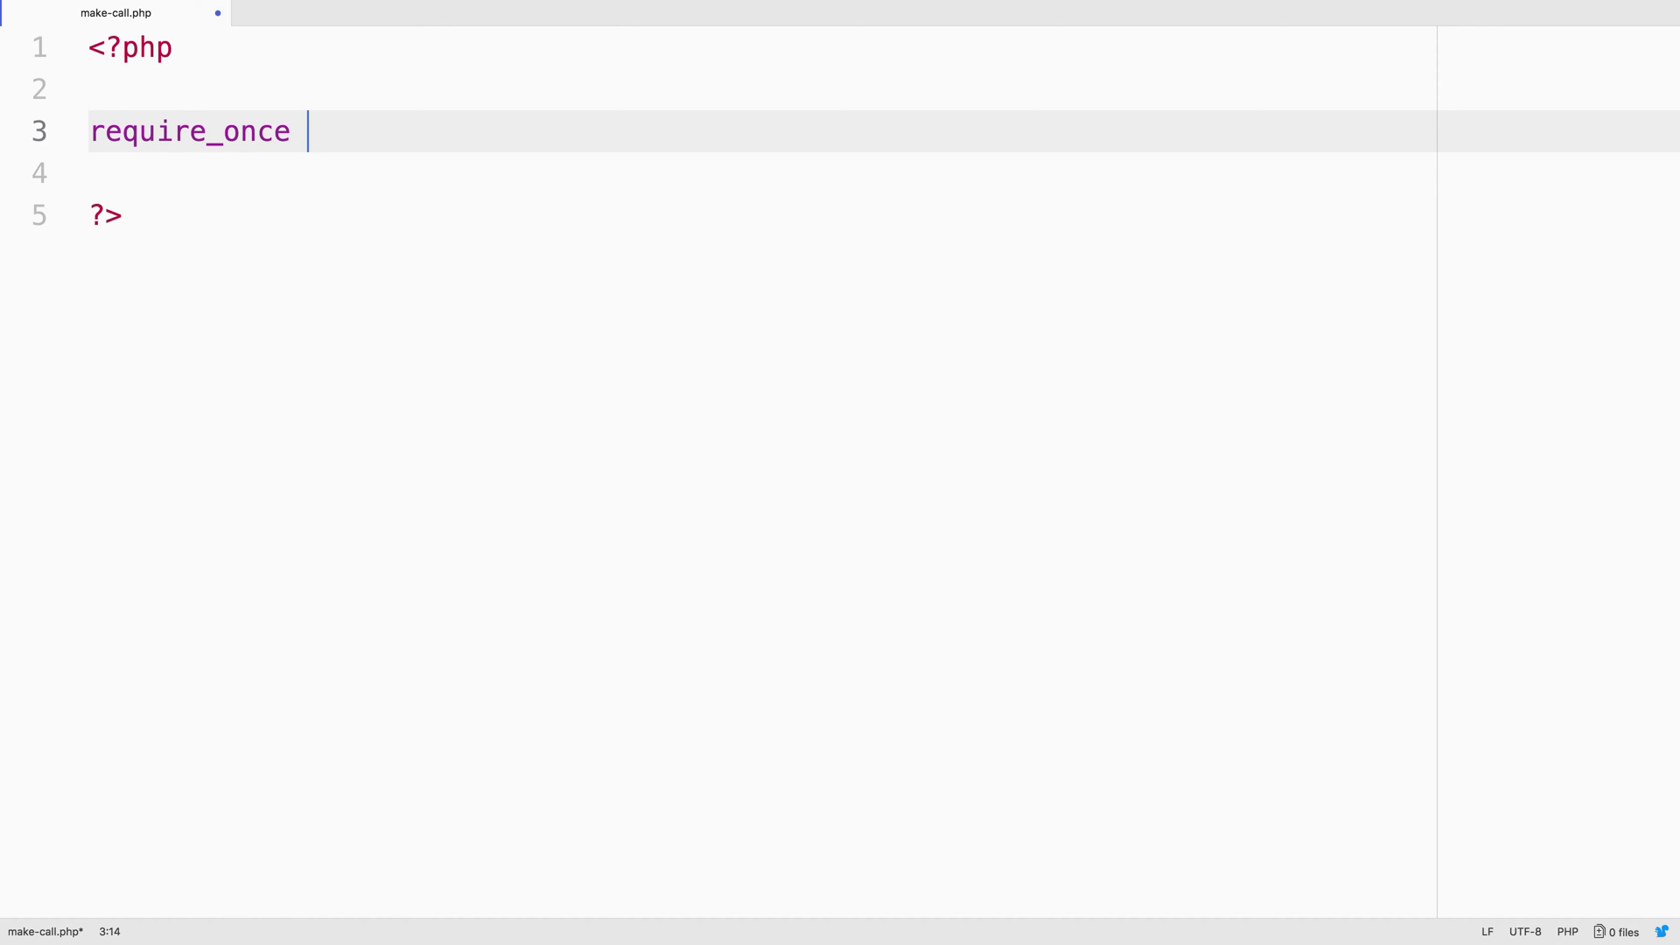
text("vendor/autolo)
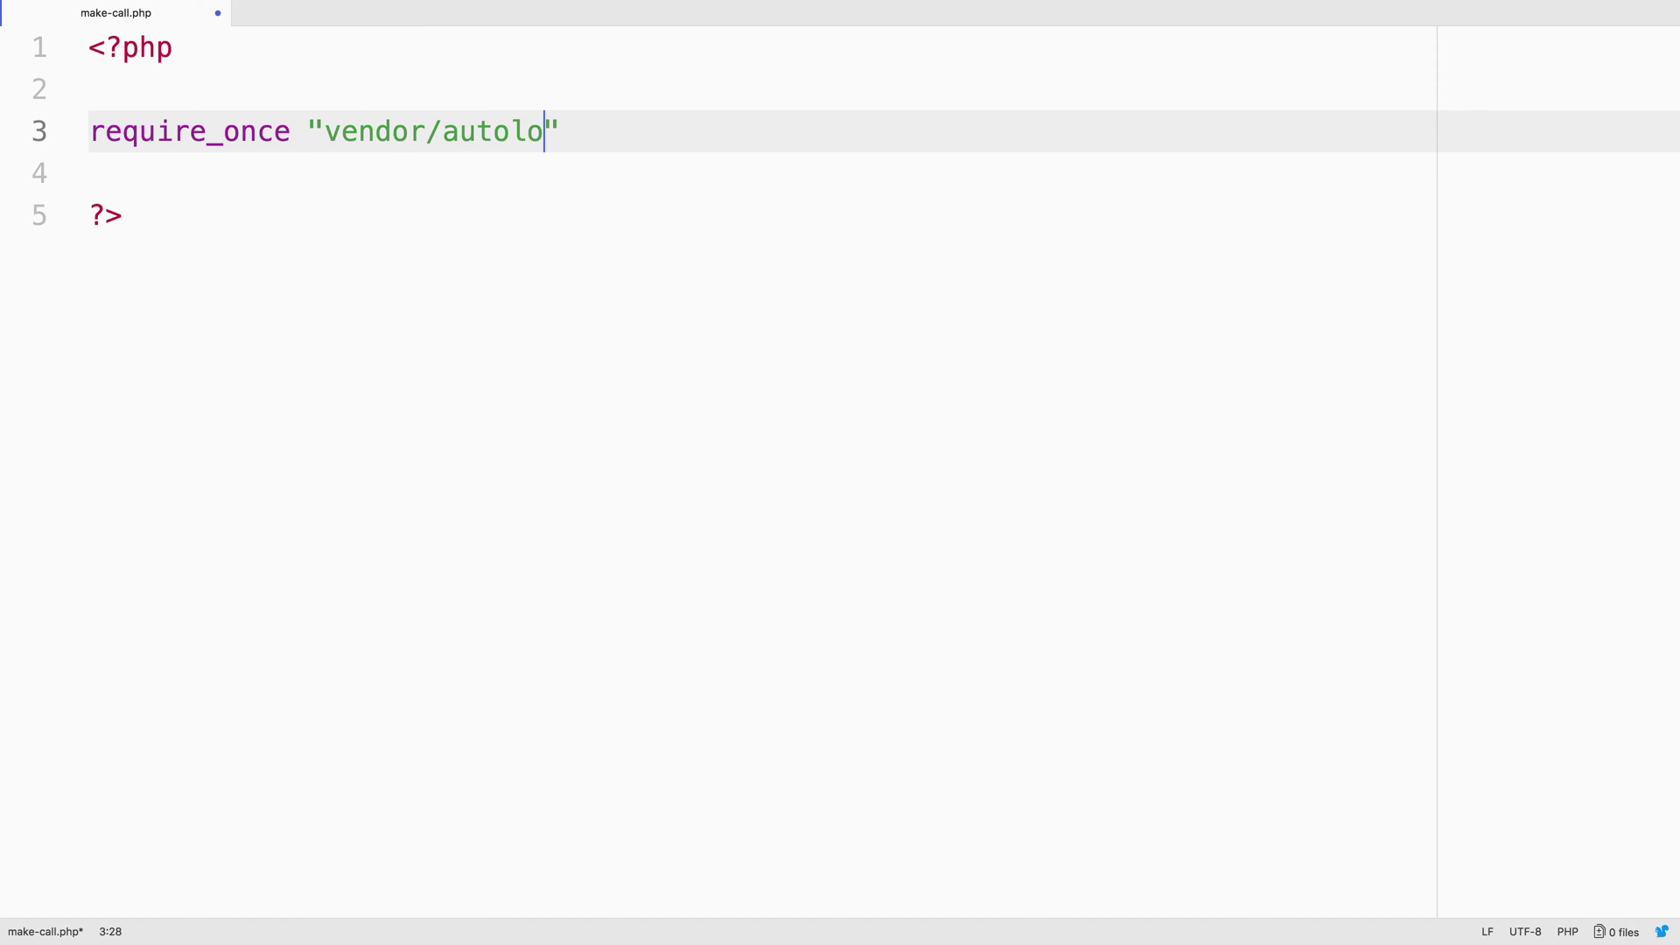
text(ad.php";)
key(Return)
text(use )
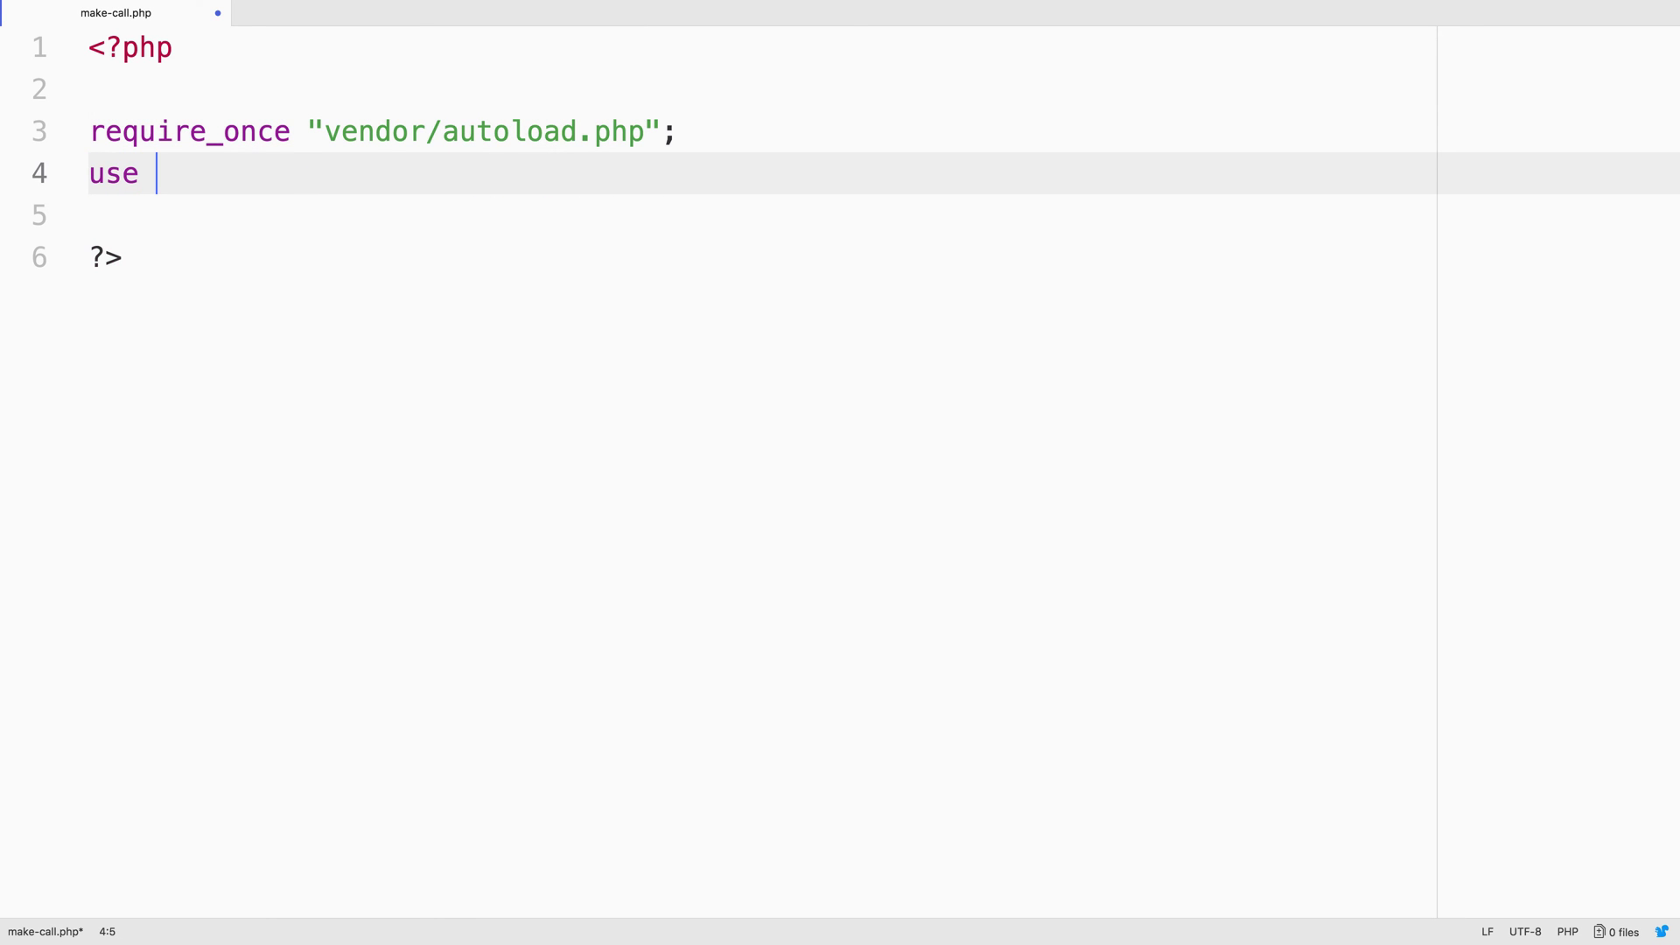
text(Twilio\Rest\C)
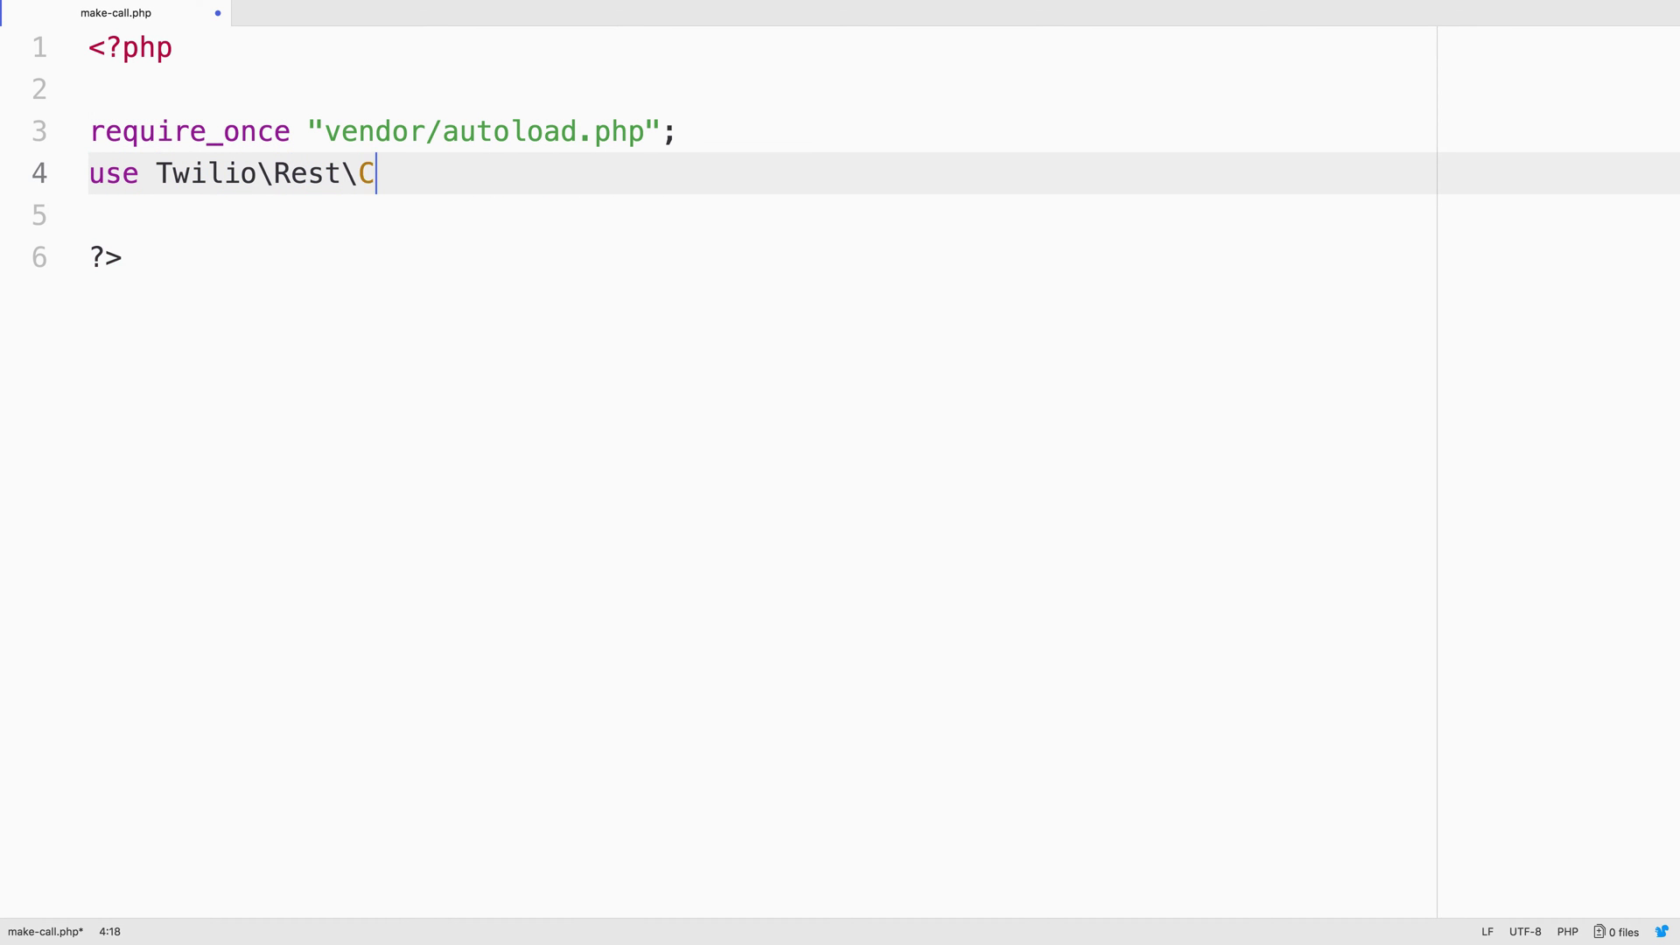
text(lient;)
key(Return)
key(Return)
text($Ac)
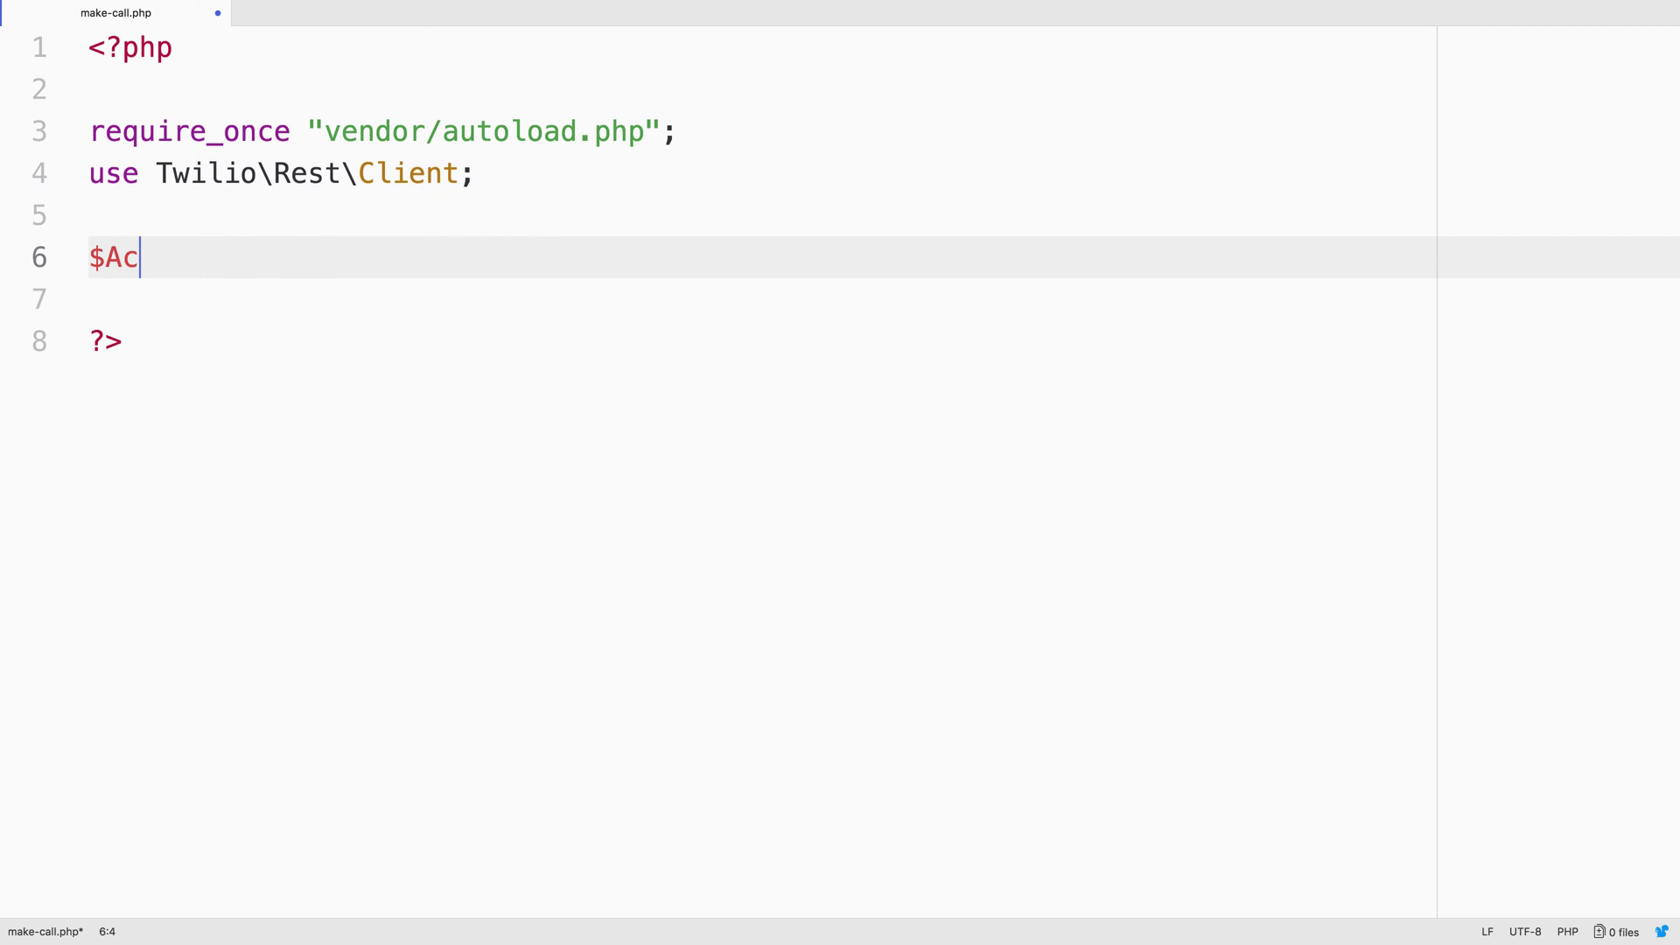
text(countSid = "AC)
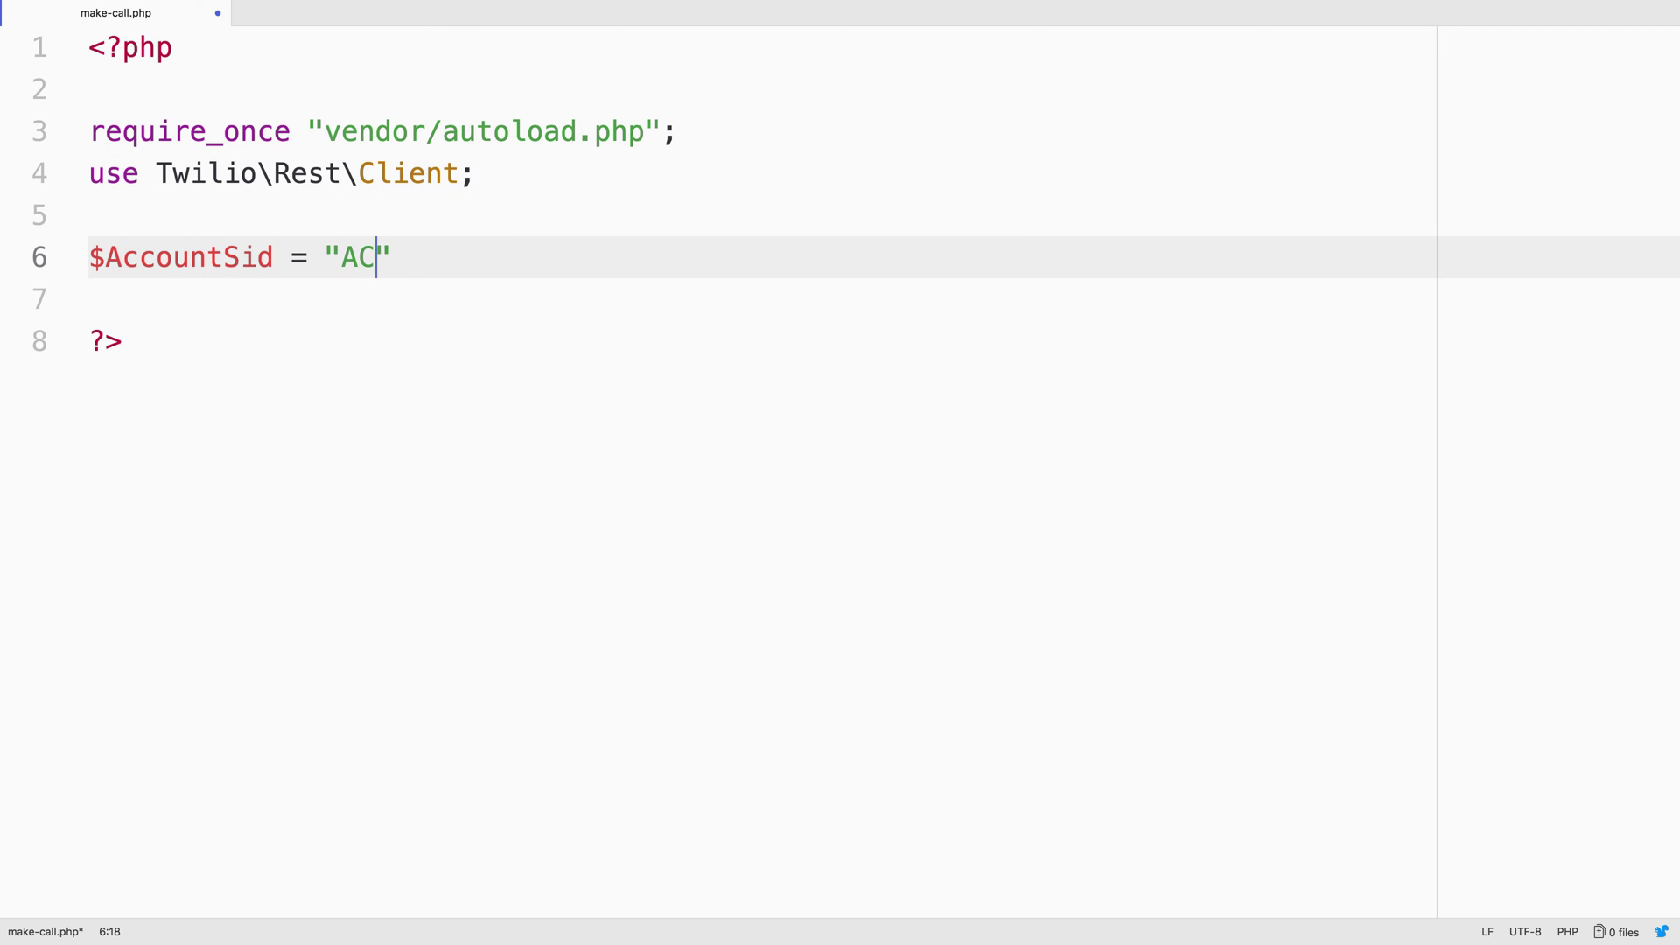
text(fdsjifdos";)
- Replace the hard-coded account SID and auth token with $_ENV values
key(Return)
text($)
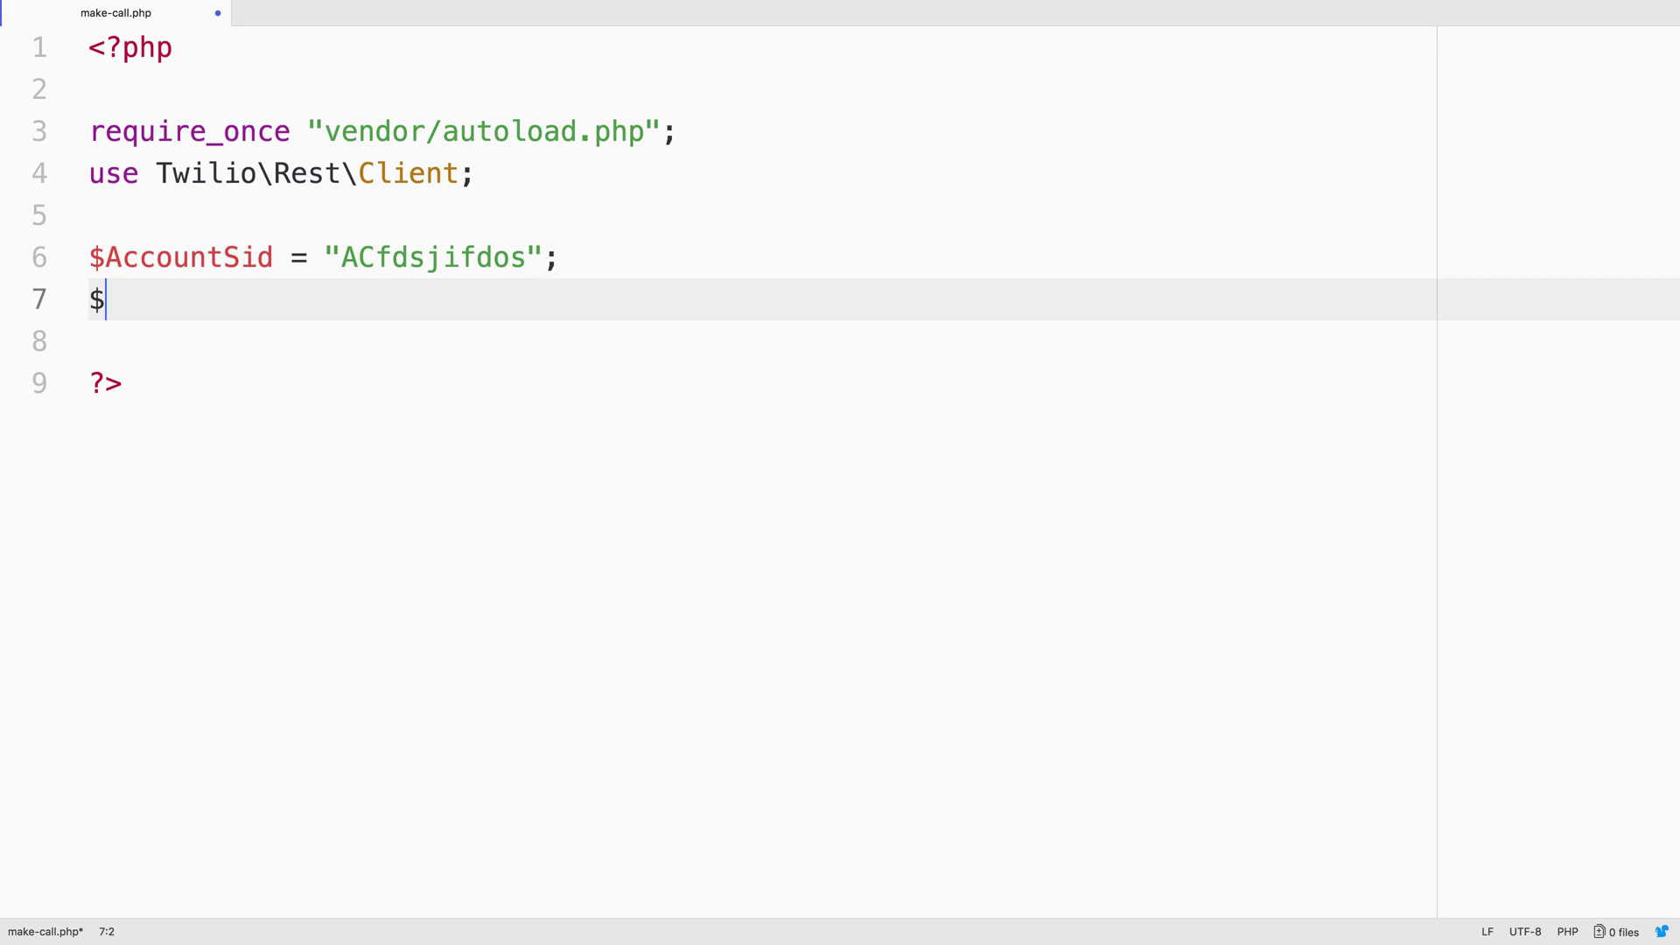
text(AuthToken = "fdjskalfjdskaf";)
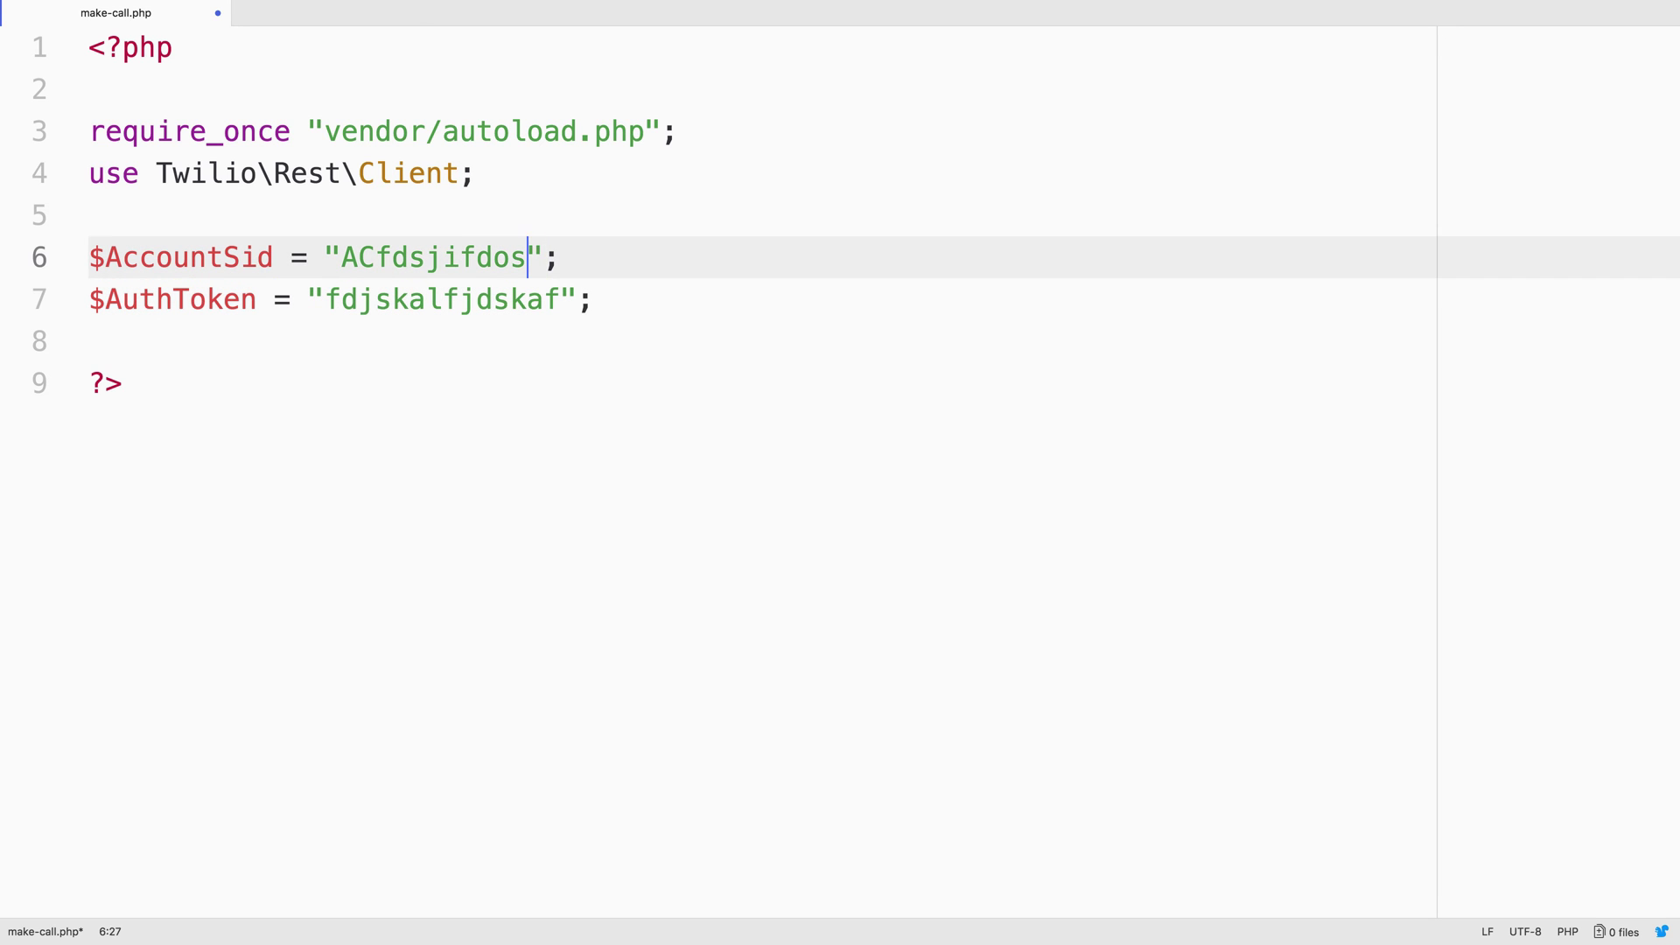
drag(531, 259, 323, 257)
text($)
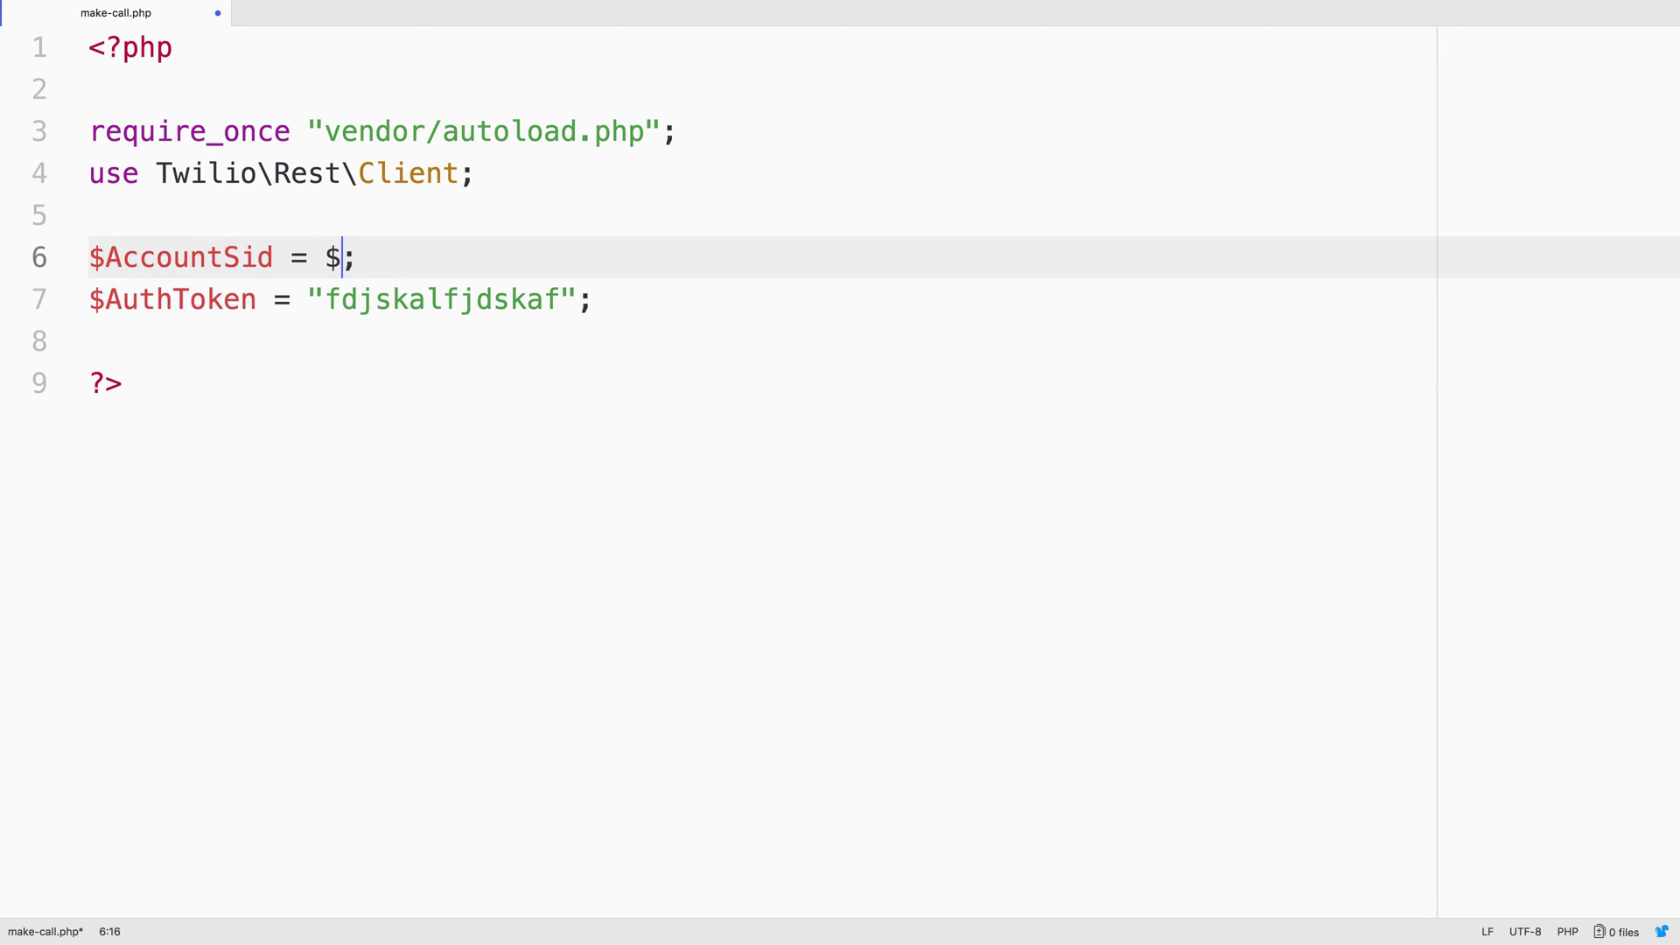
text(_ENV["TWILI)
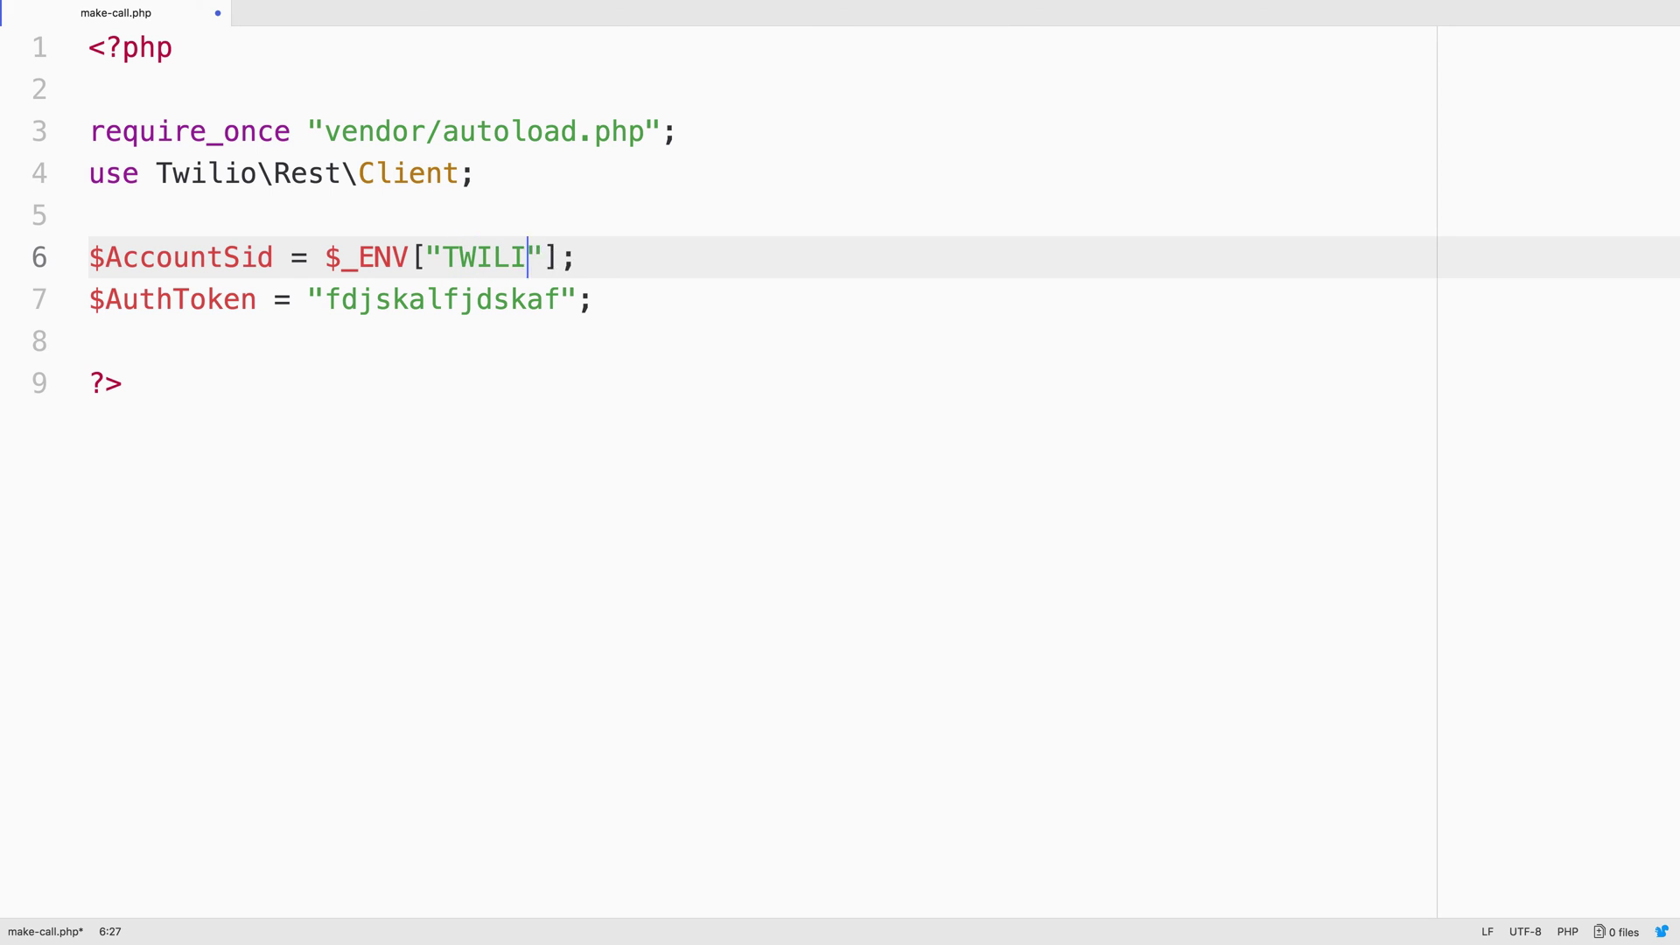
text(O_ACCOUNT_SID)
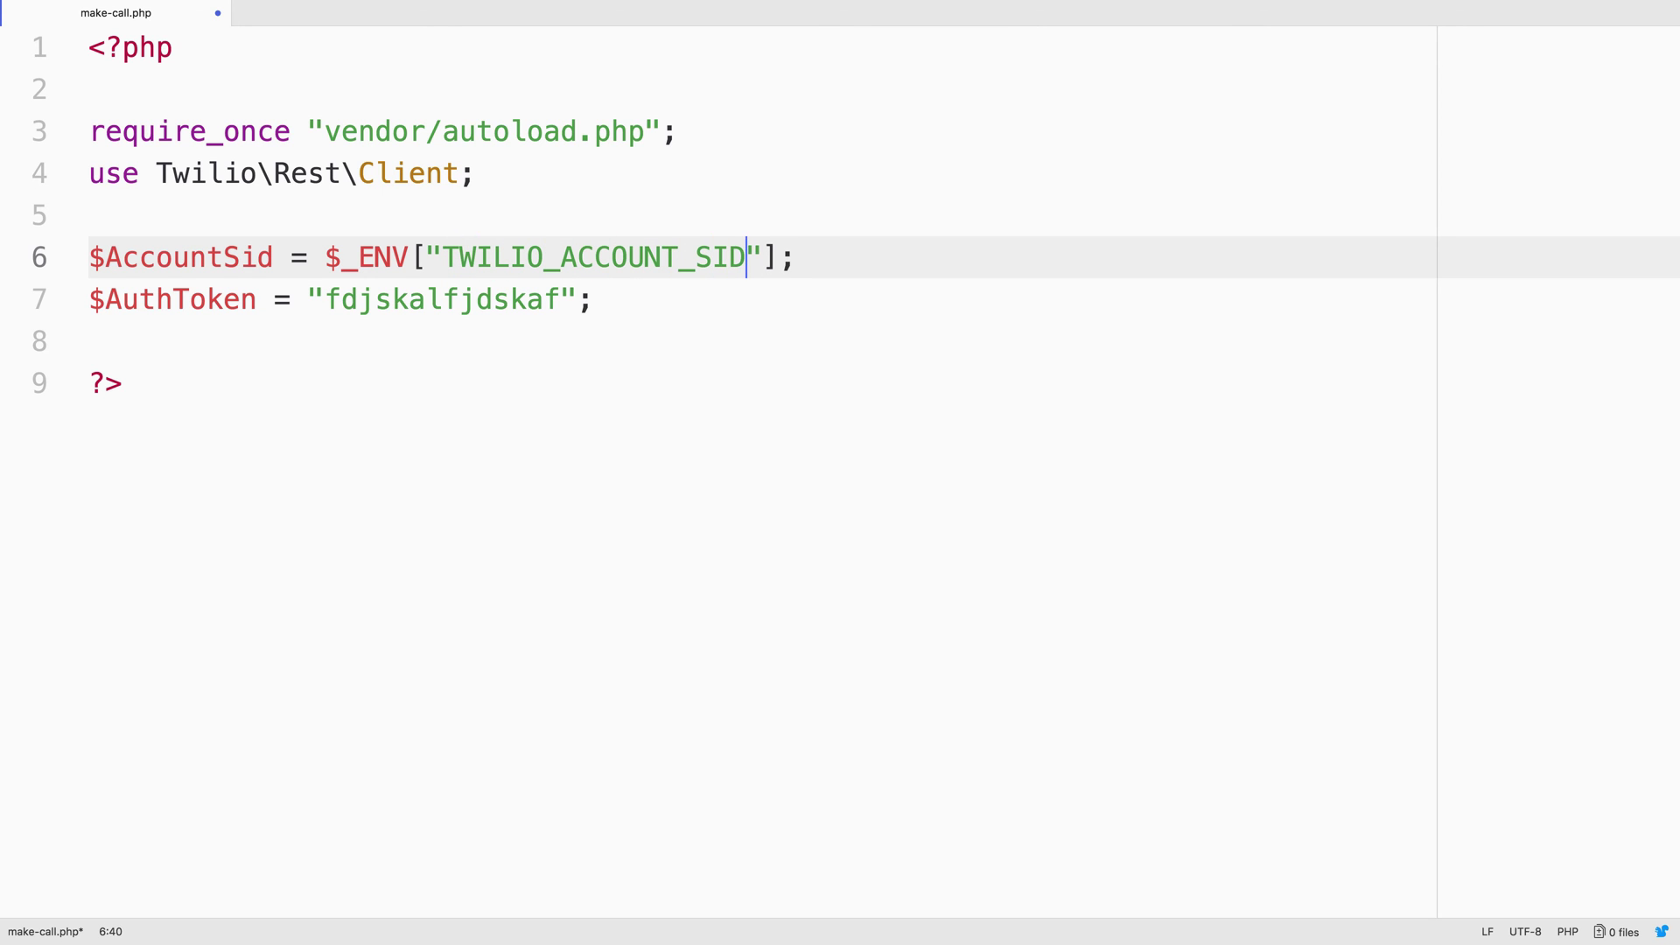
key(Down)
key(Left)
key(Left)
key(alt+shift+Left)
key(shift+Left)
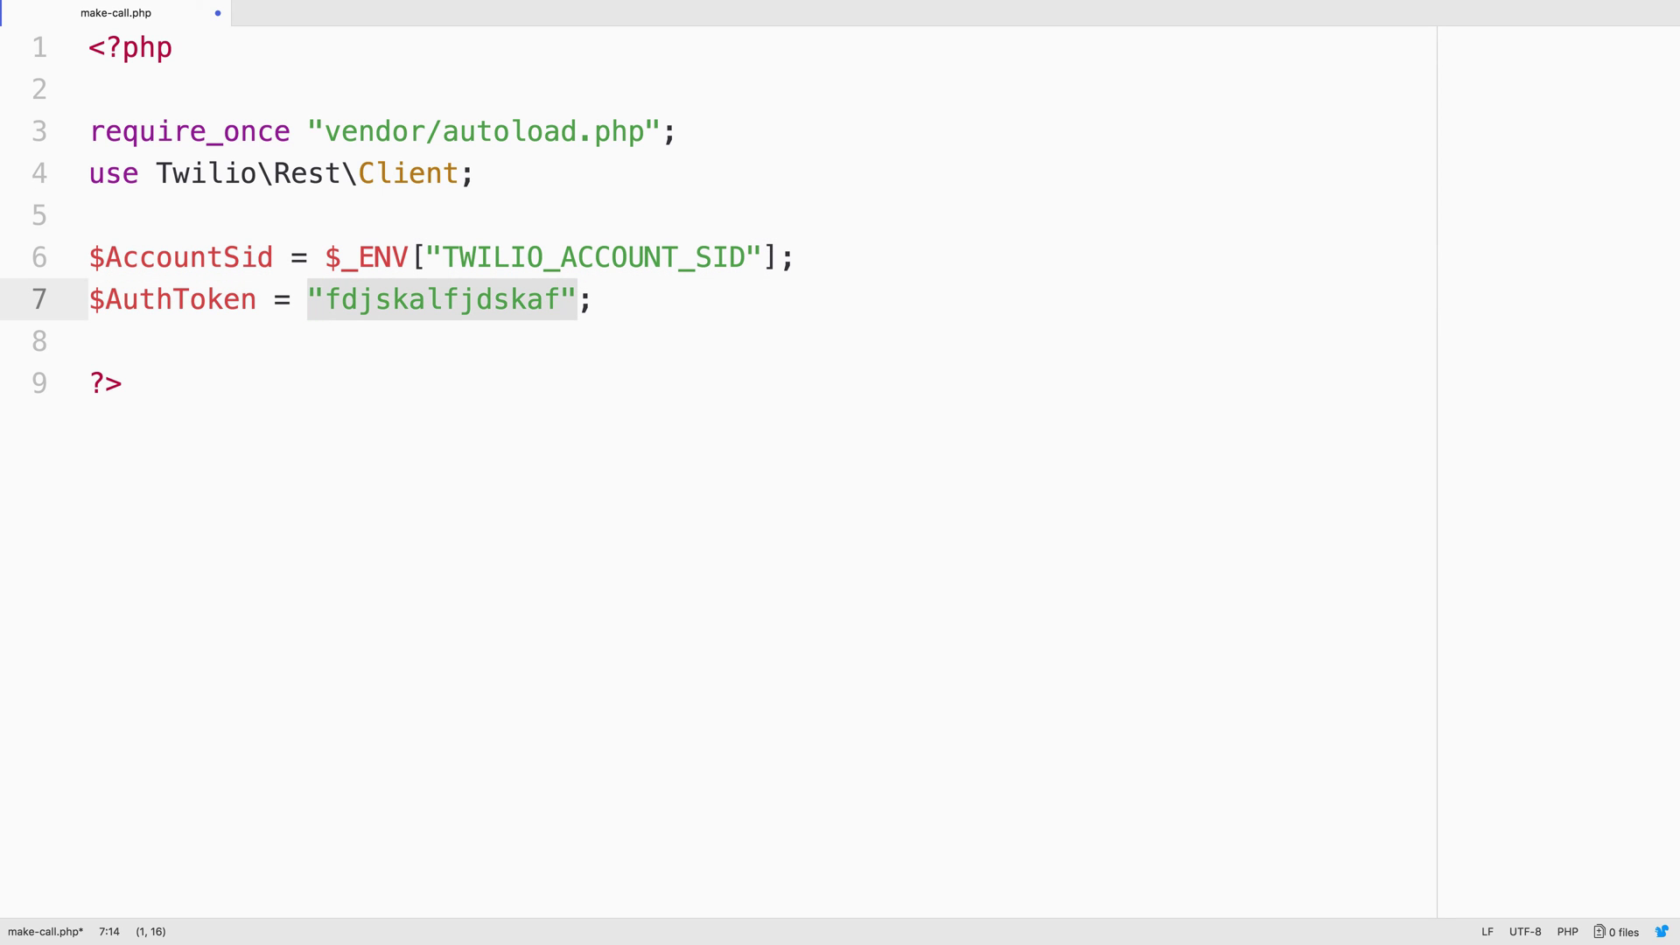
text($_ENV["TWILIO_AUTH_TOKEN"])
- Add $client = new Client($AccountSid, $AuthToken); below the credentials
key(End)
key(Return)
key(Return)
text($c)
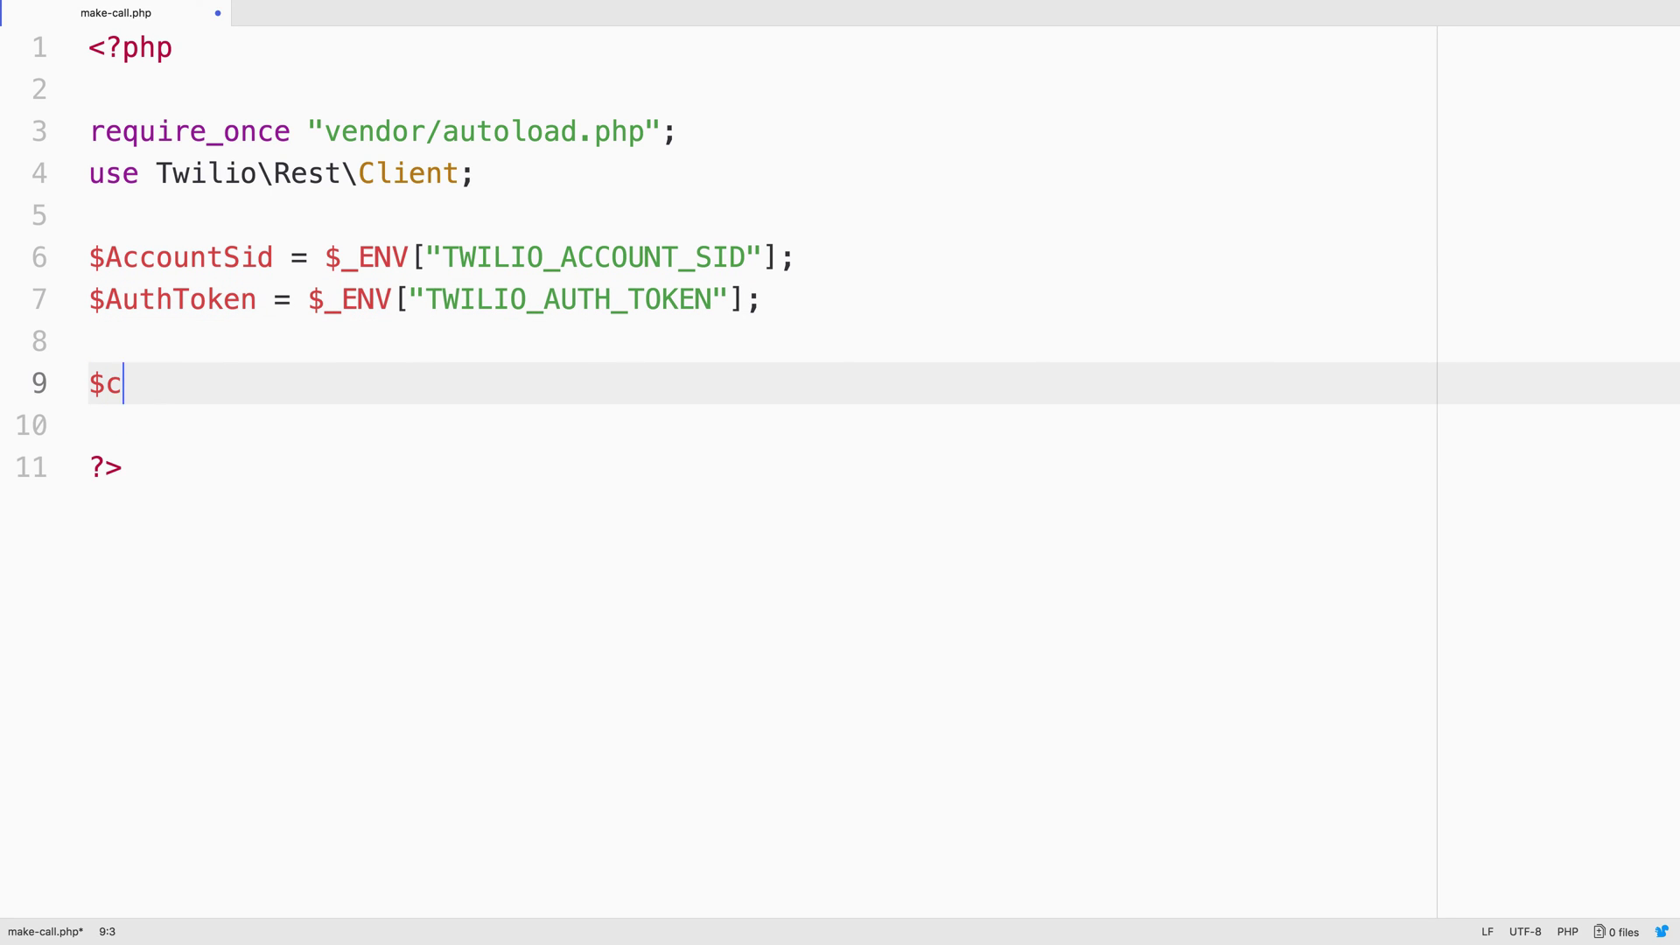
text(lient = new Clien)
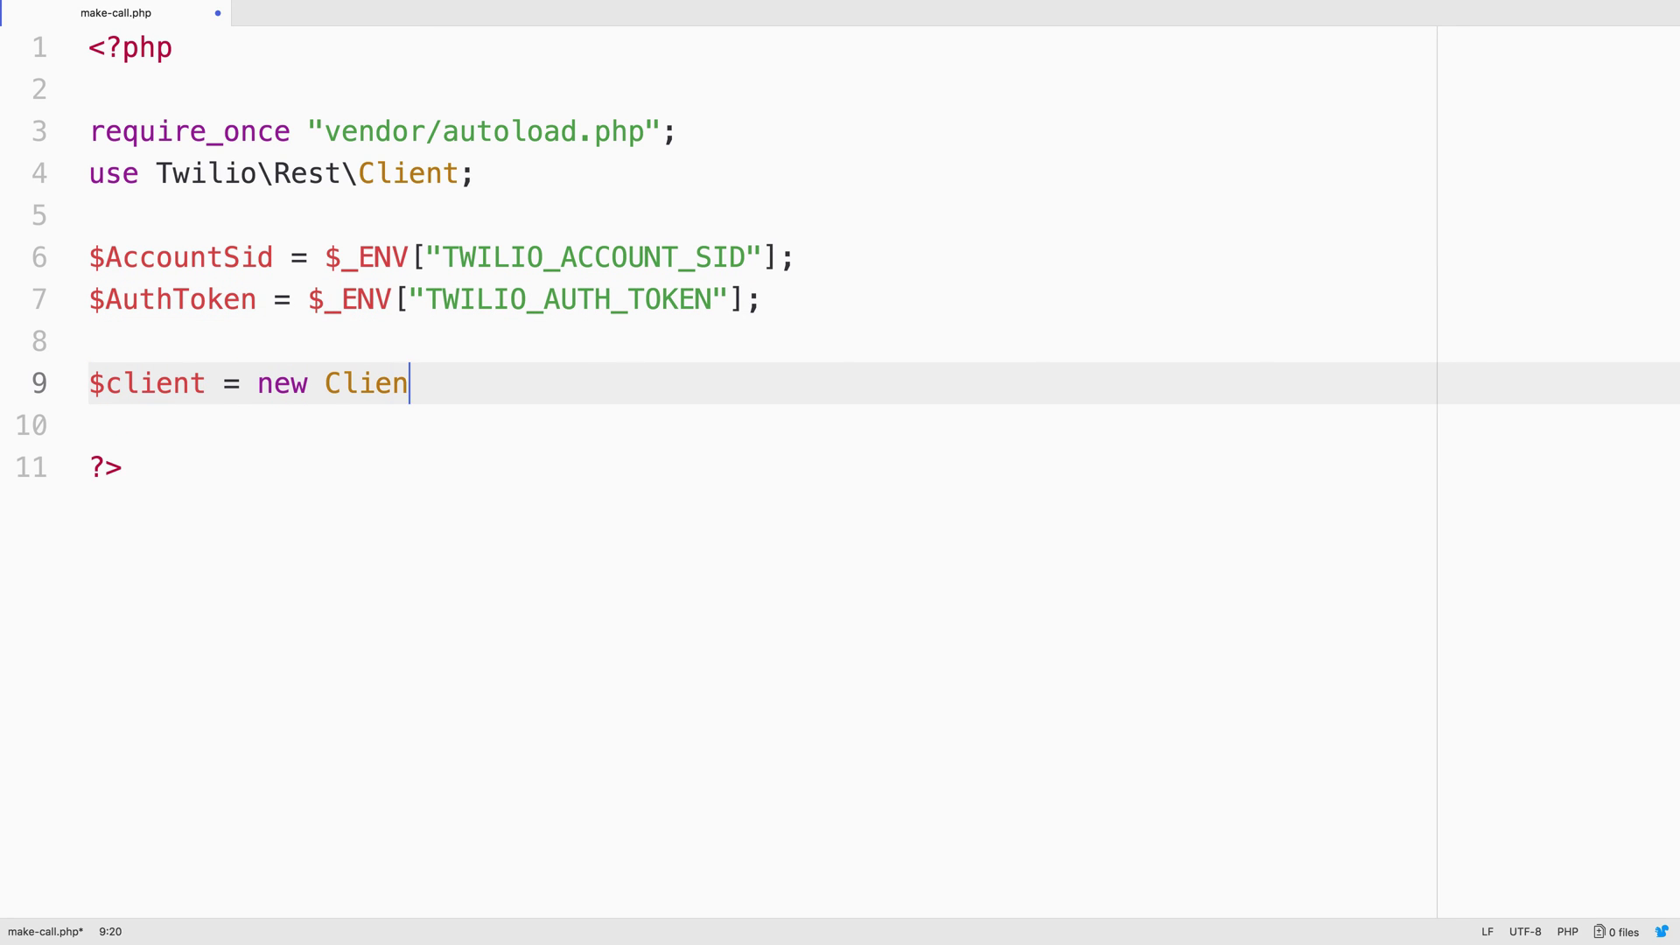
text(t($AccountSi)
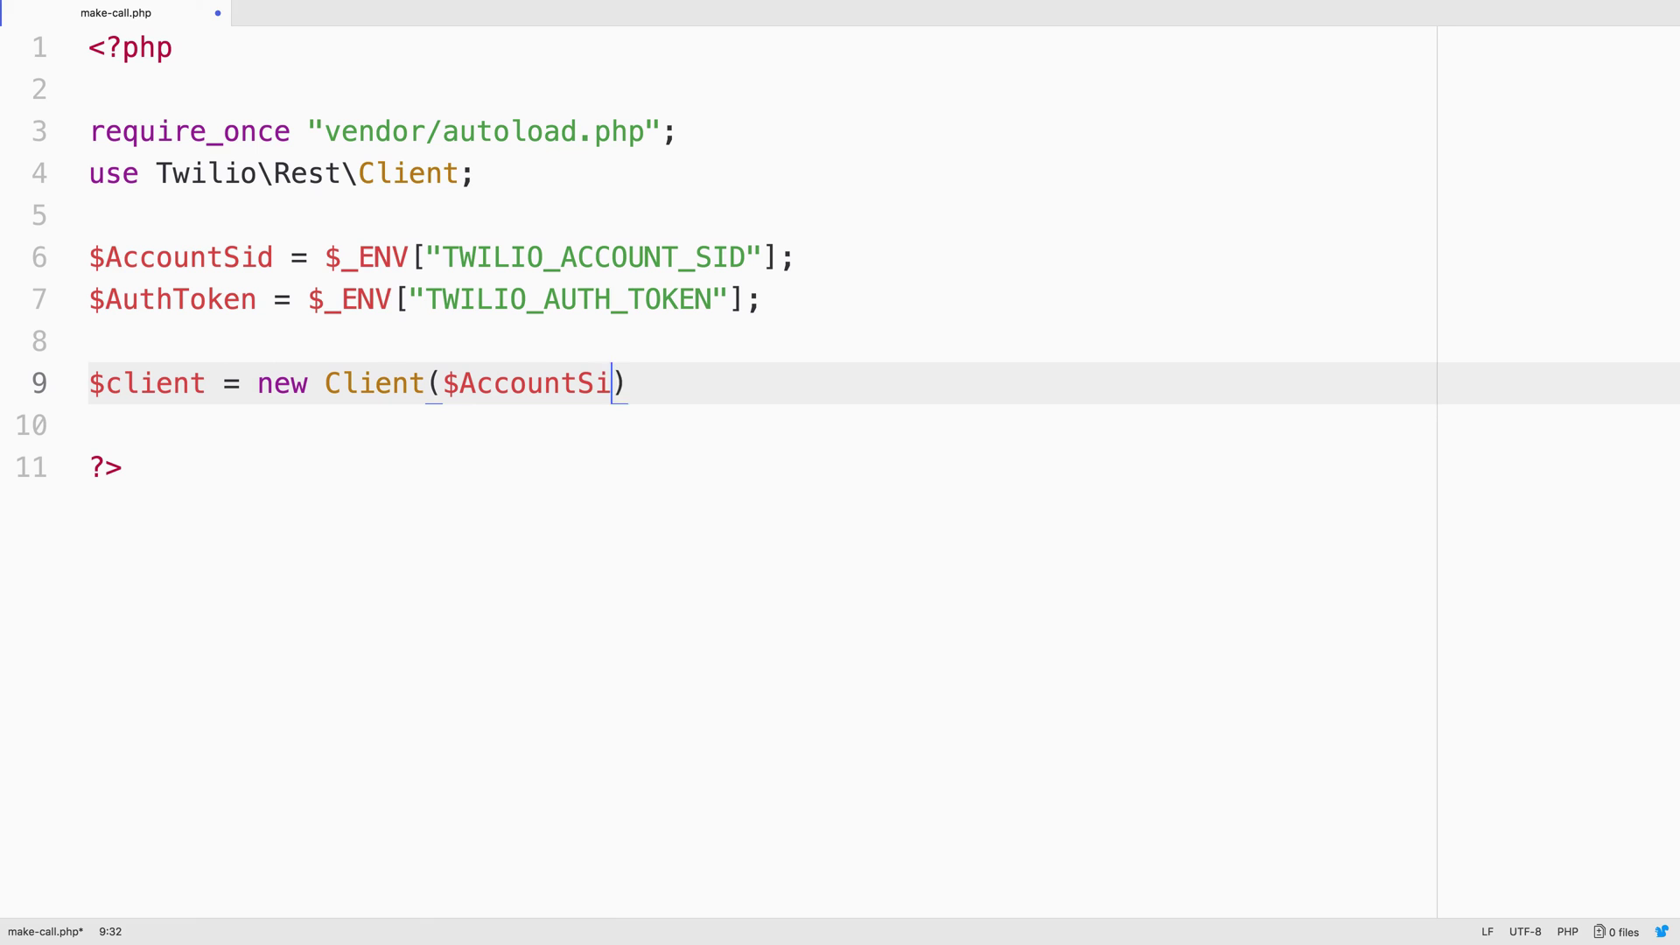
text(d, $AuthToken))
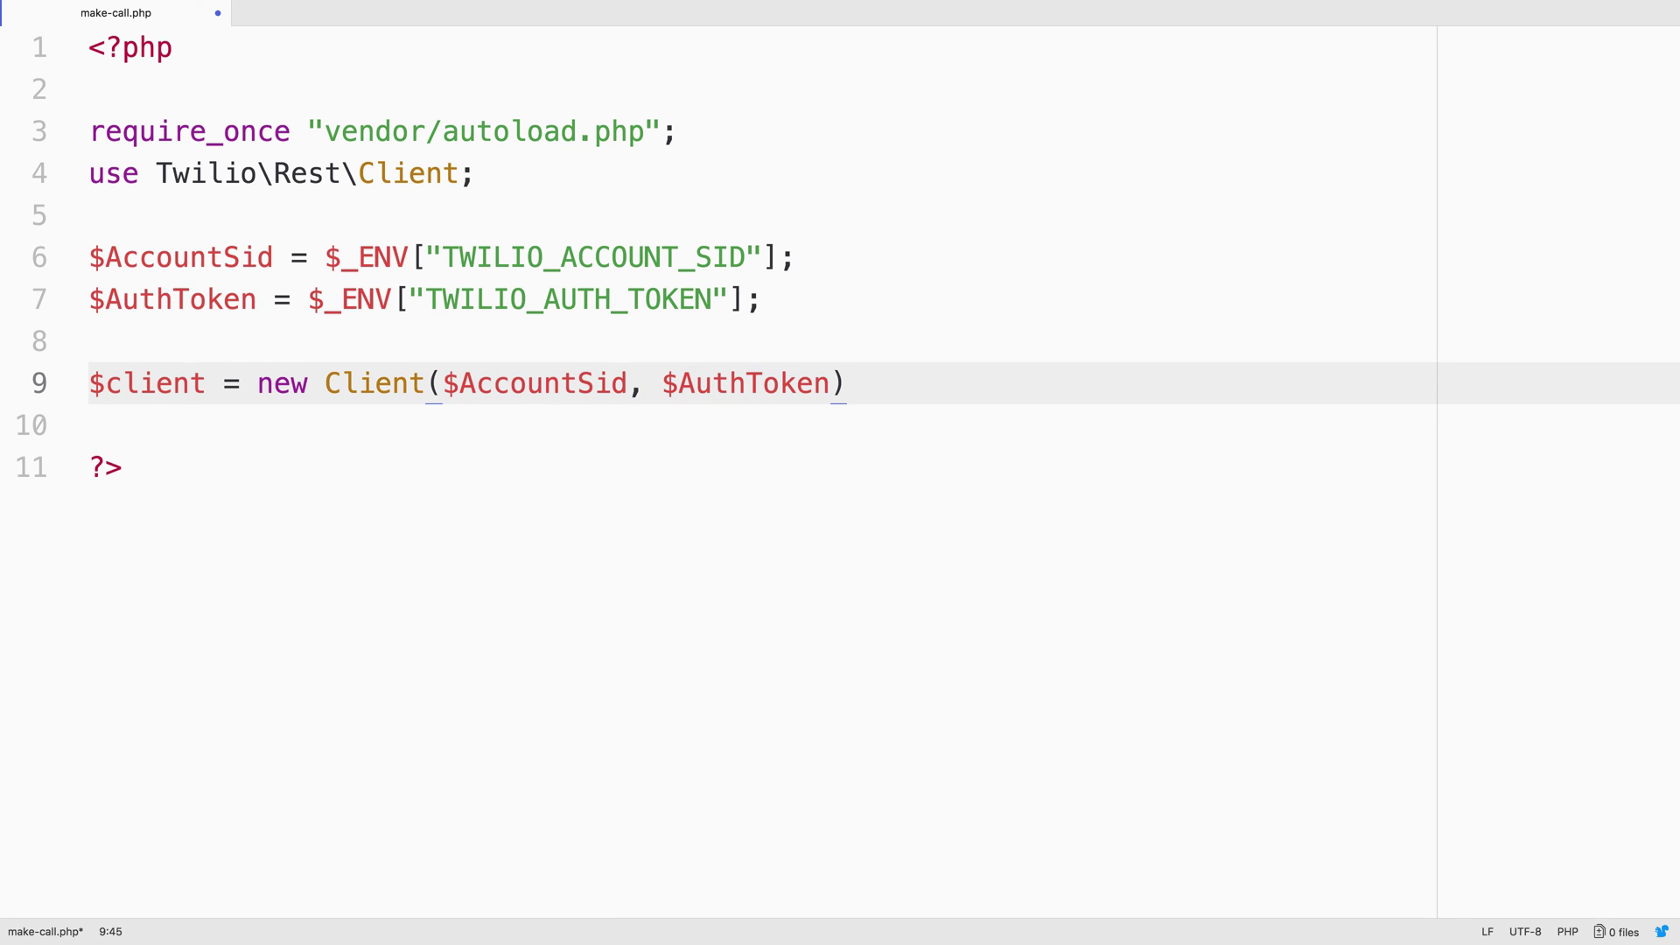
text(;)
key(Return)
key(Return)
text($cl)
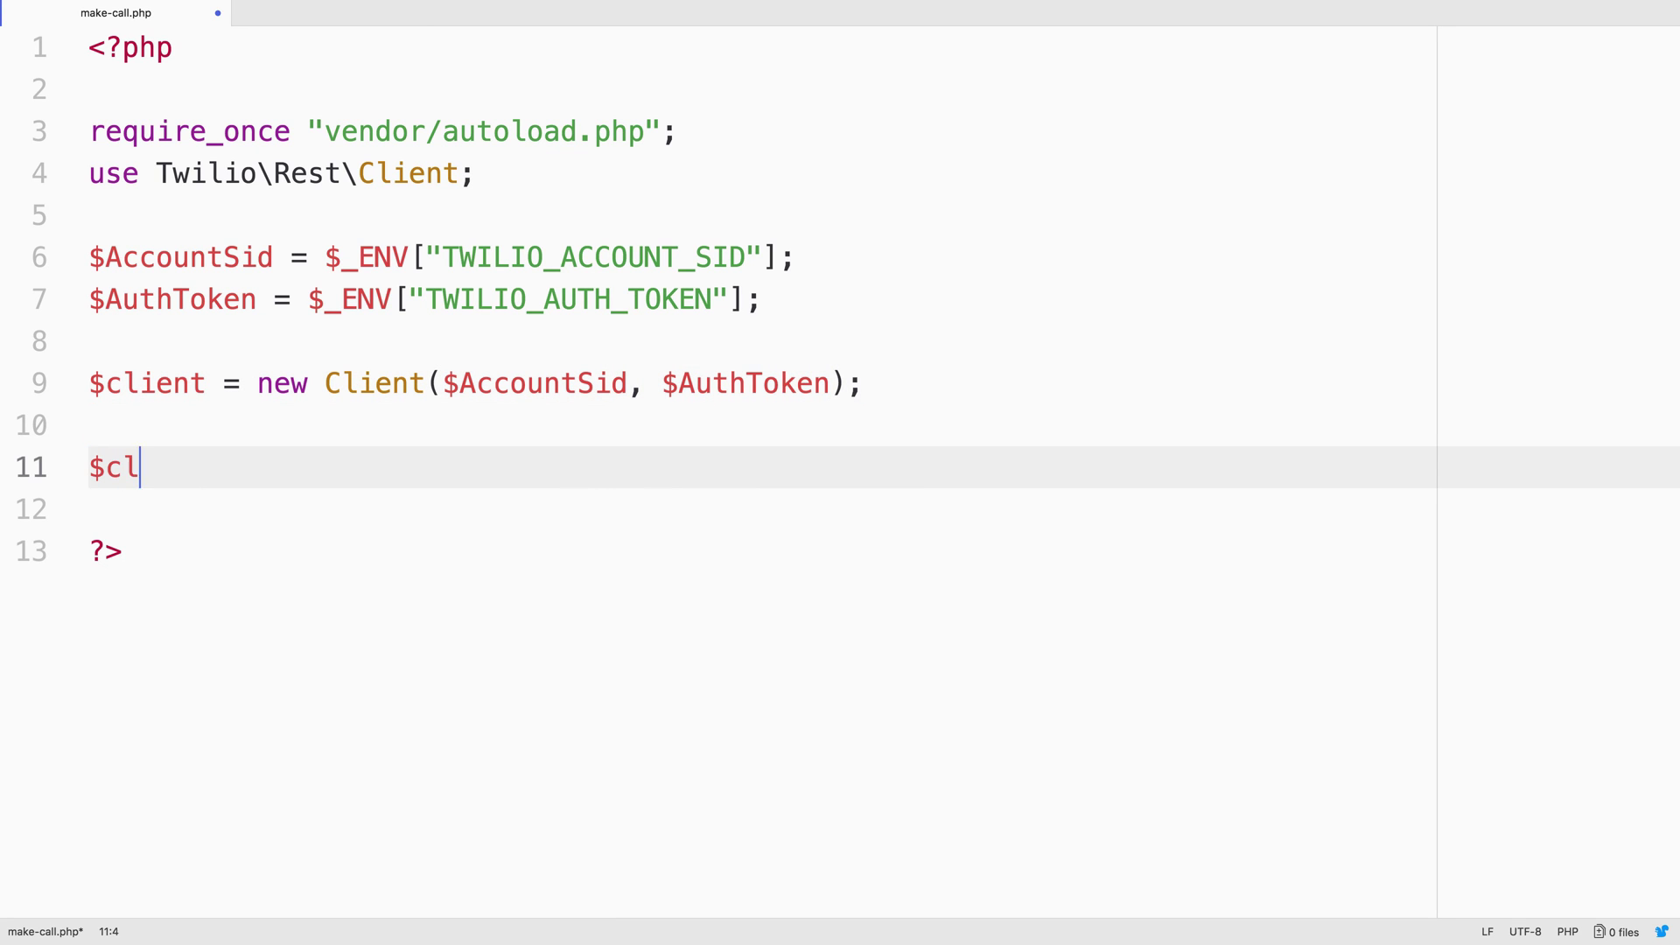
text(ient->calls-)
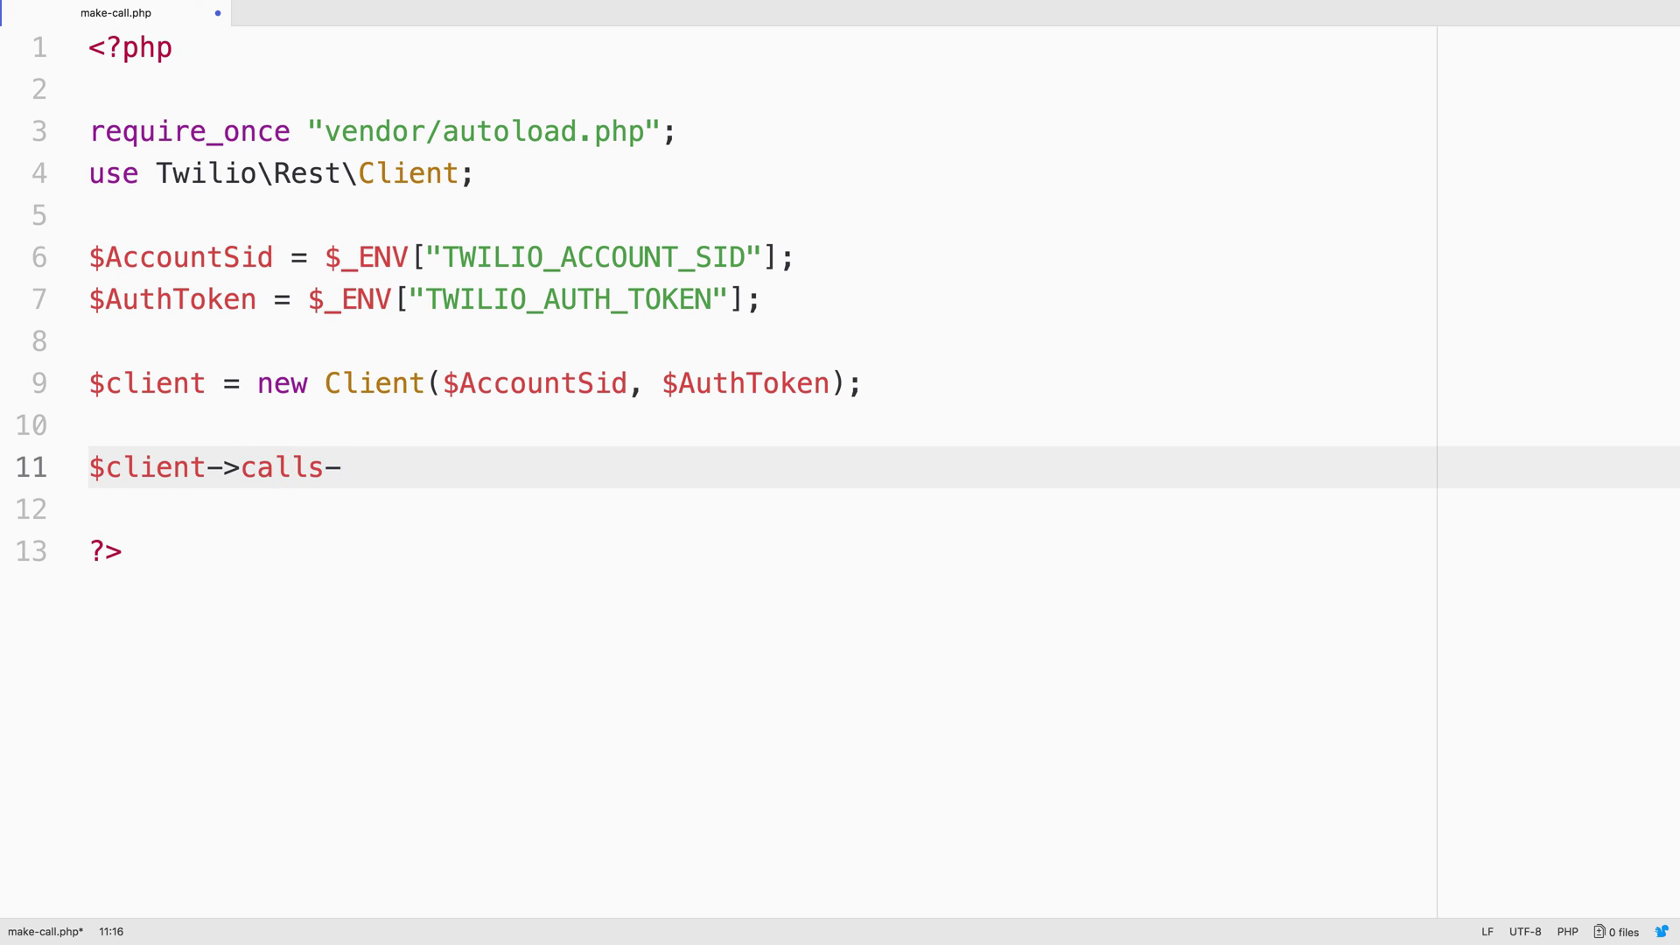
text(>create()
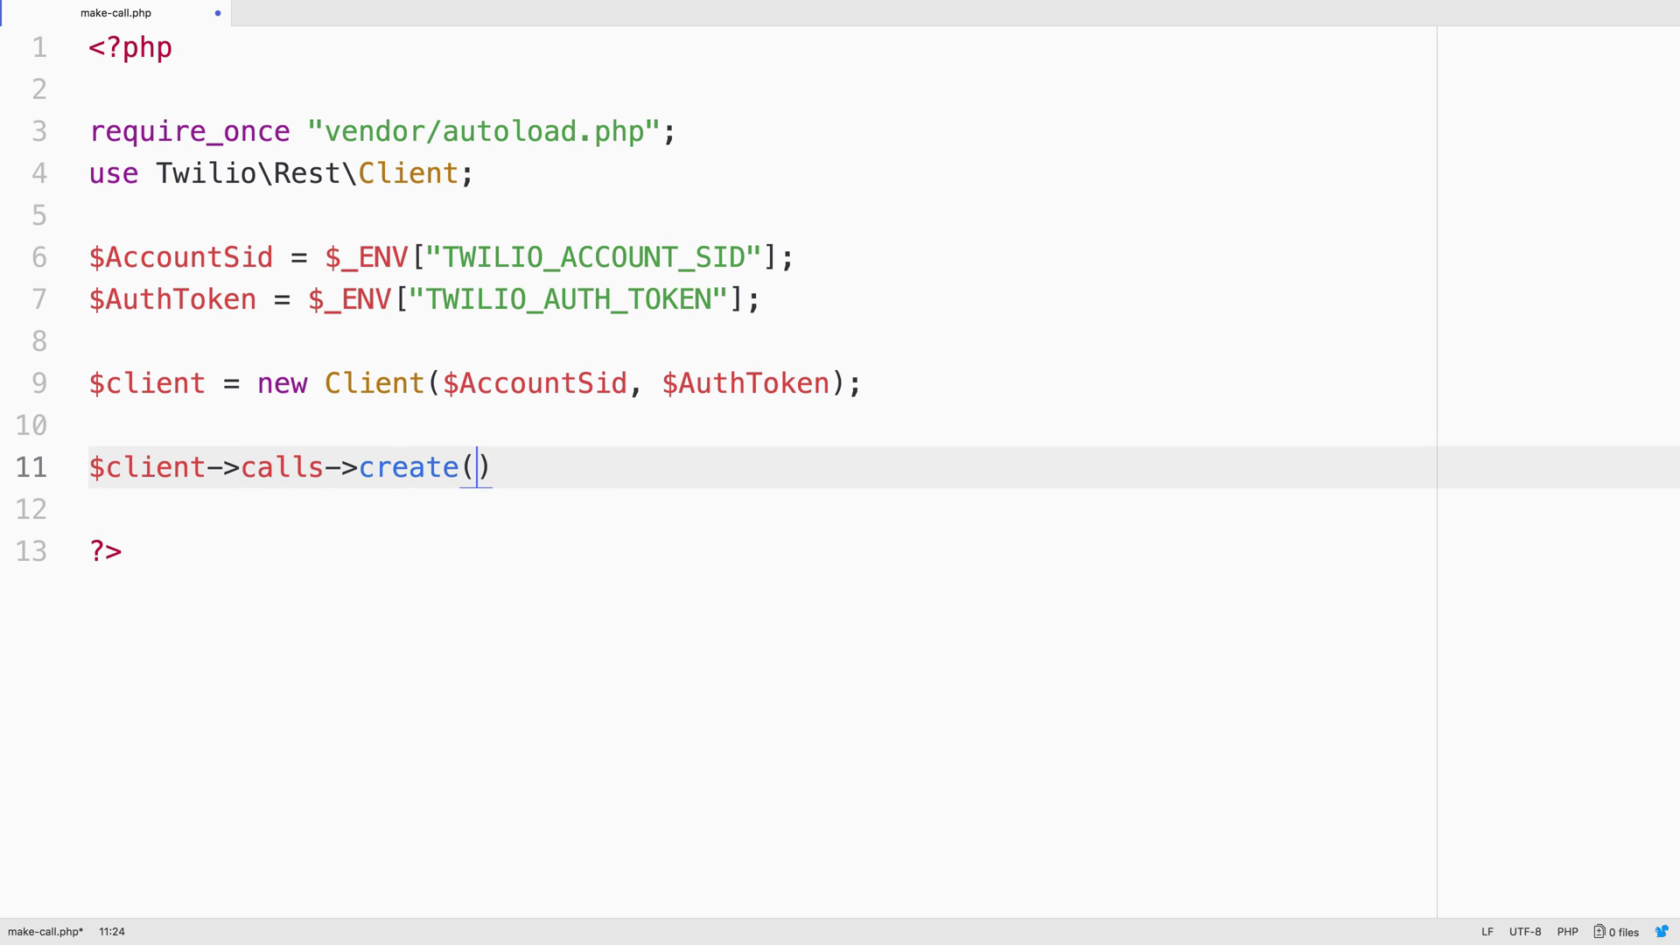
key(Return)
text("+15555)
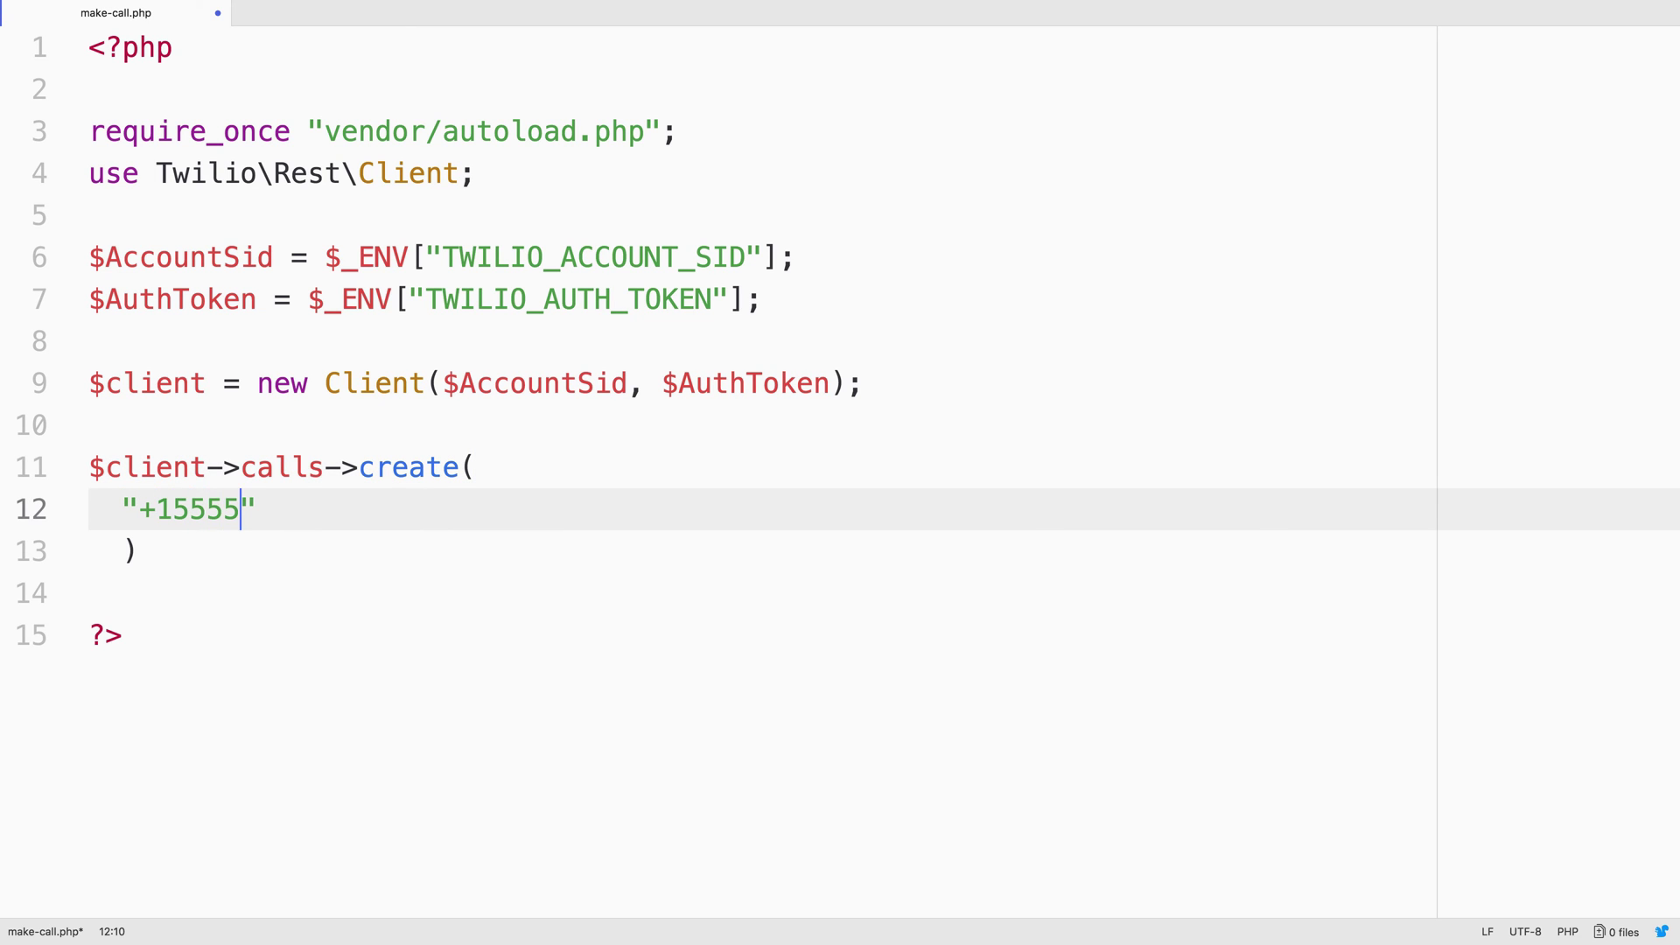
text(51234)
key(shift+alt+Left)
key(shift+alt+Left)
text($_ENV)
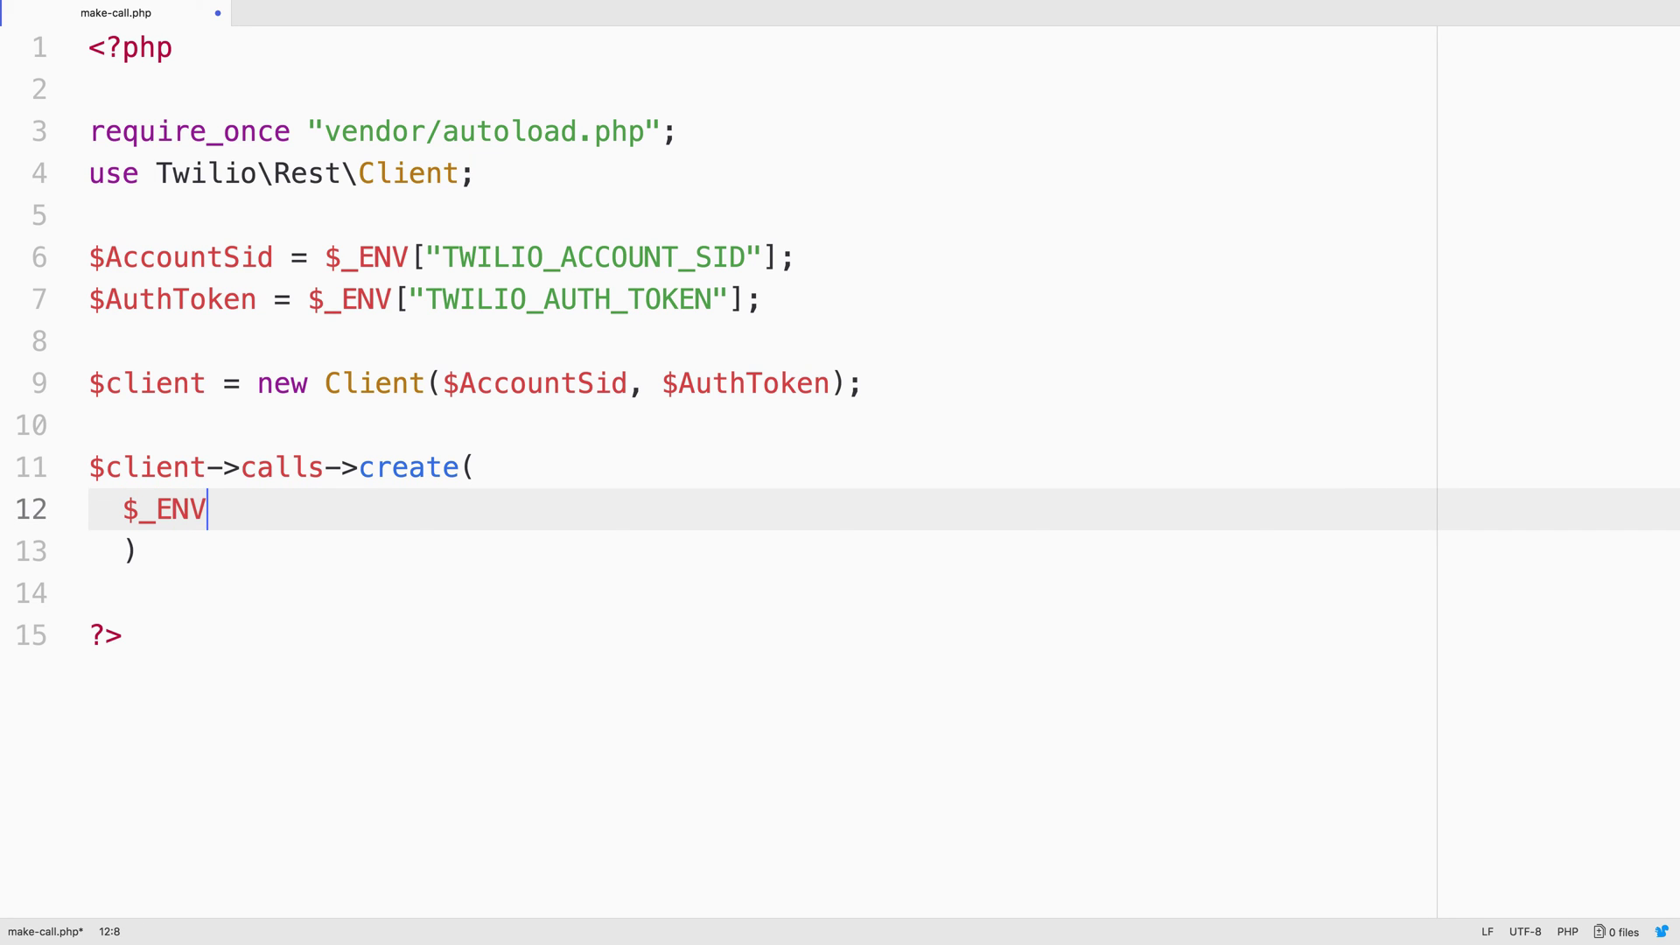
text(["MY_PHONE)
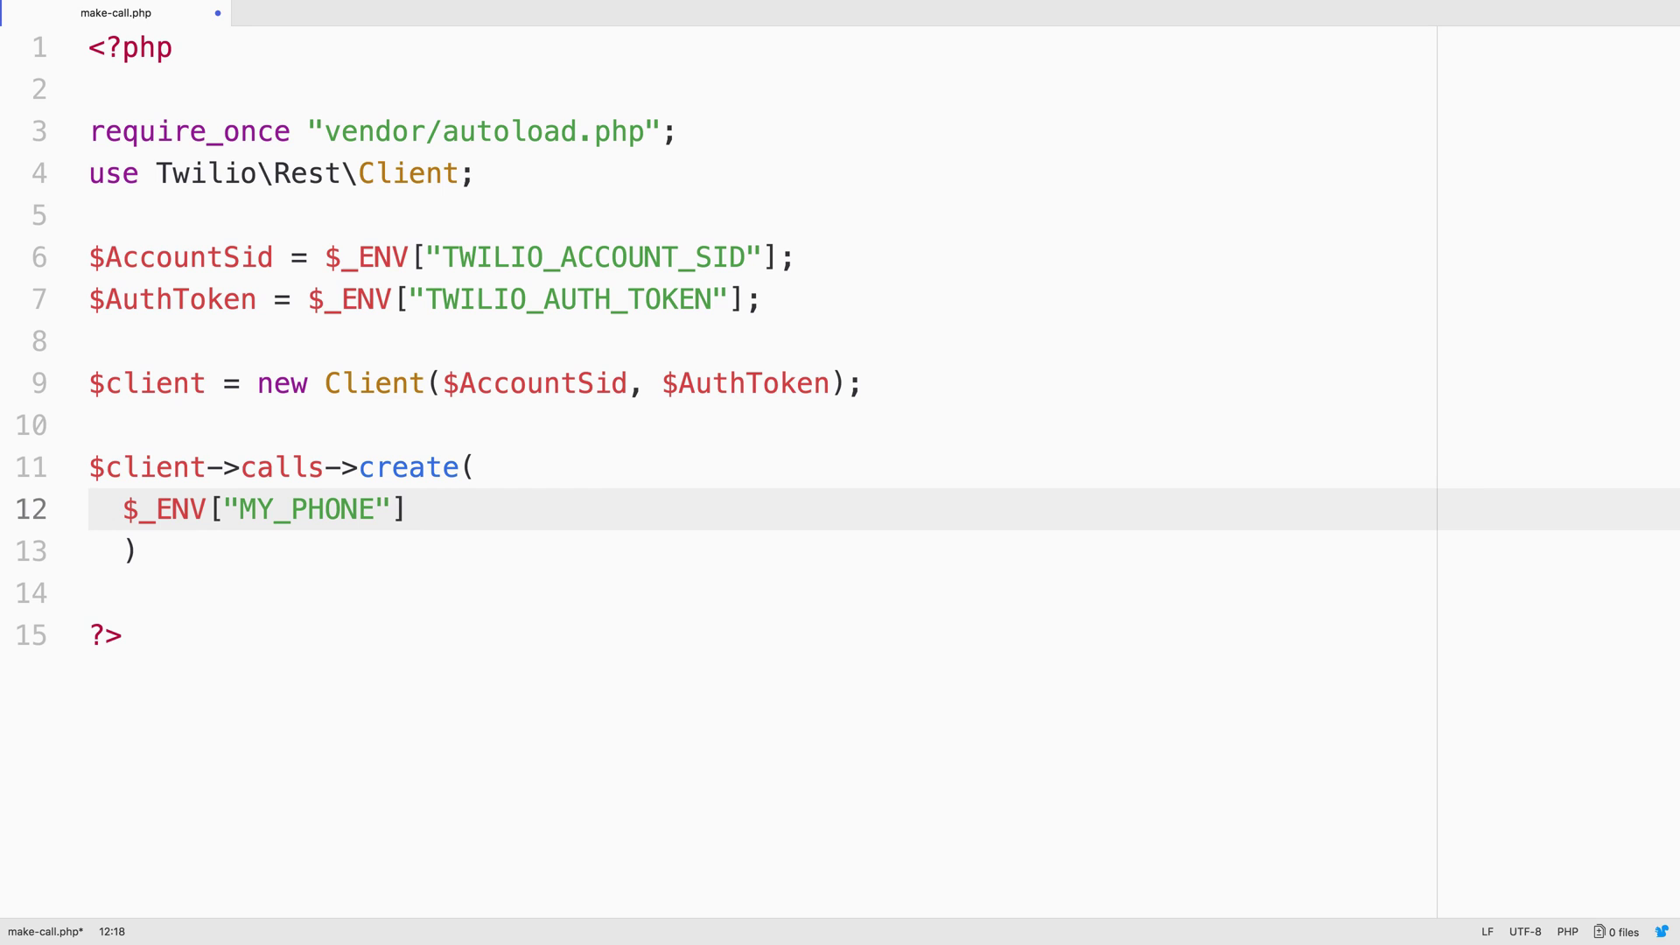
text(_NUMBER)
key(Right)
key(Right)
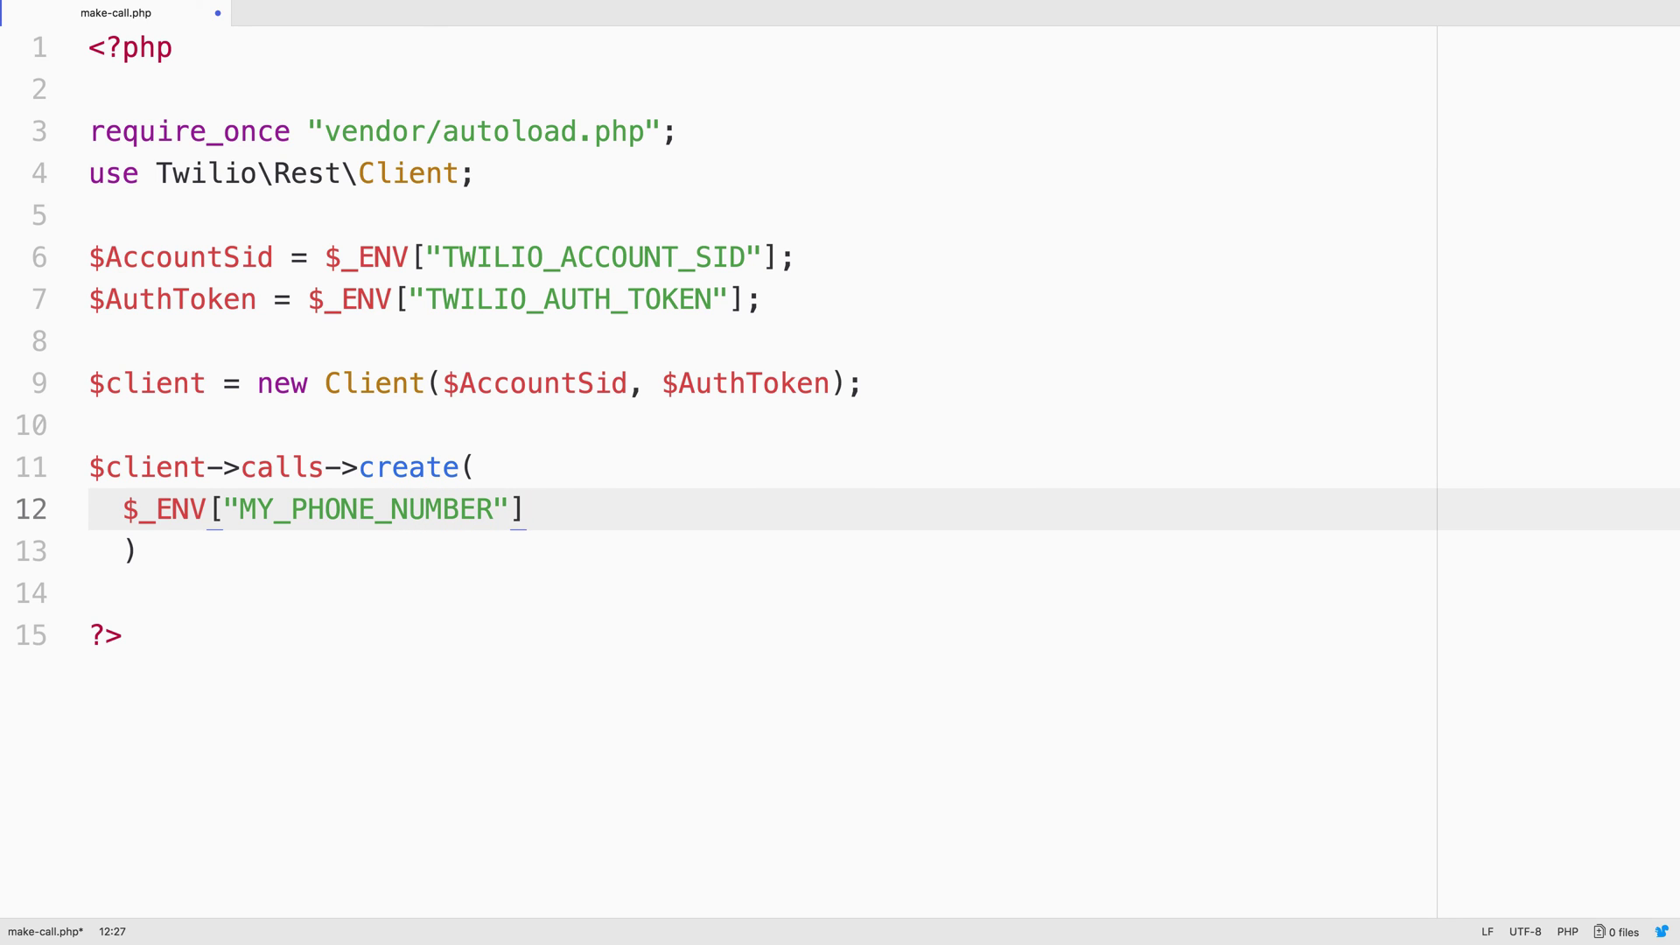
text(,)
key(Return)
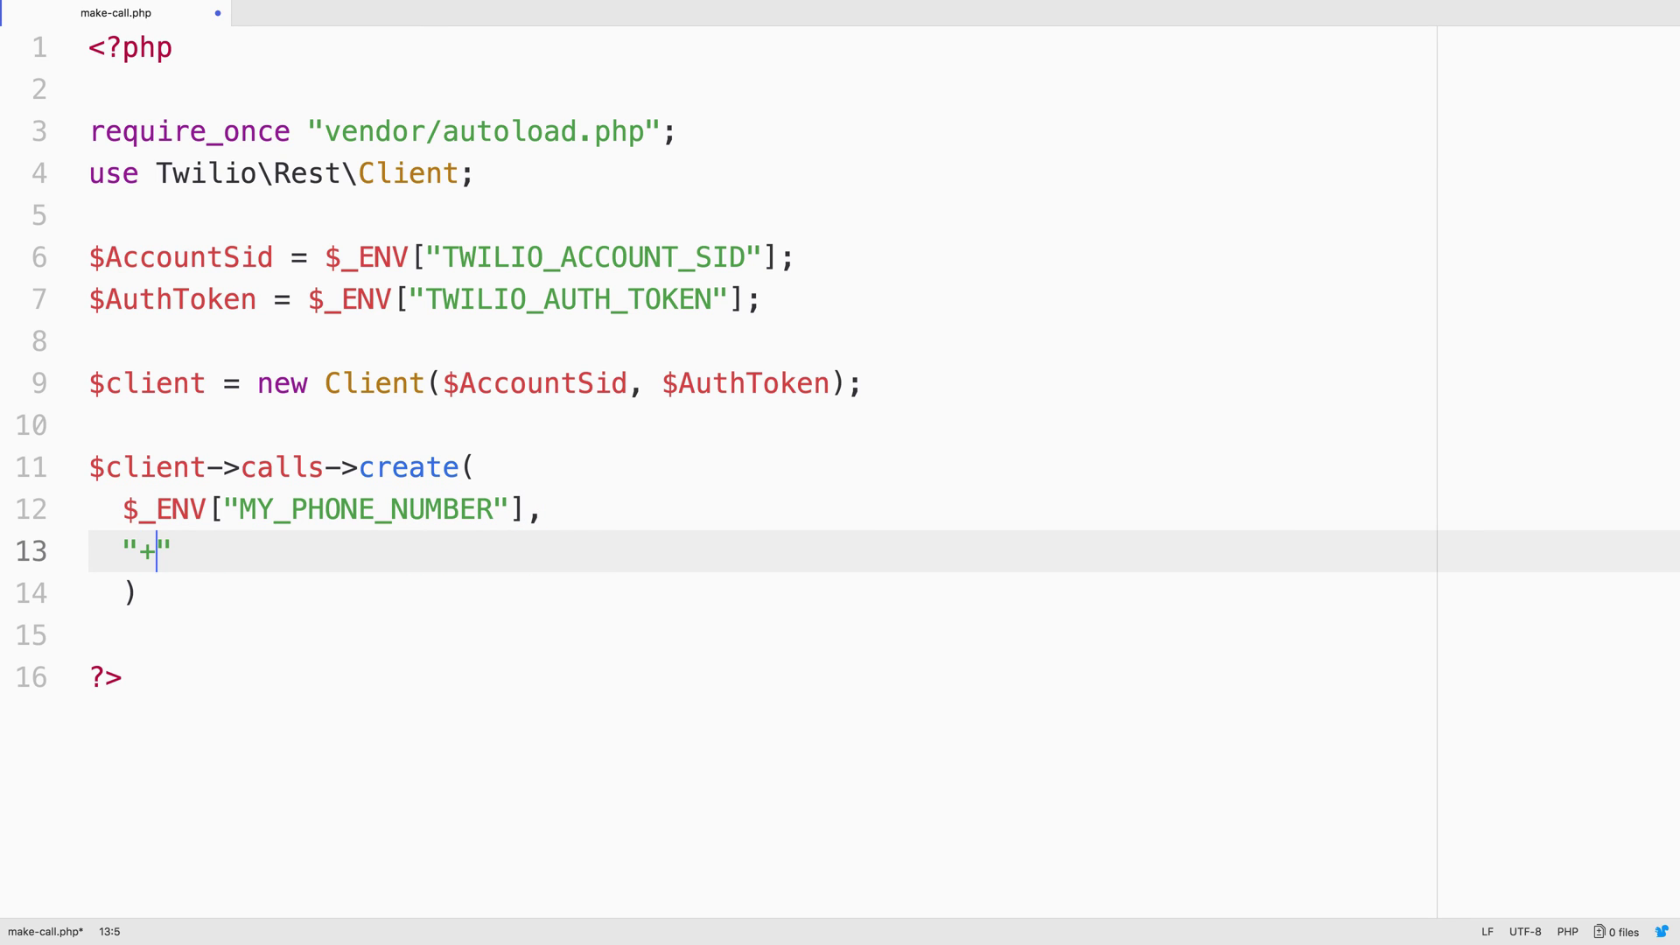
key(Right)
text(,)
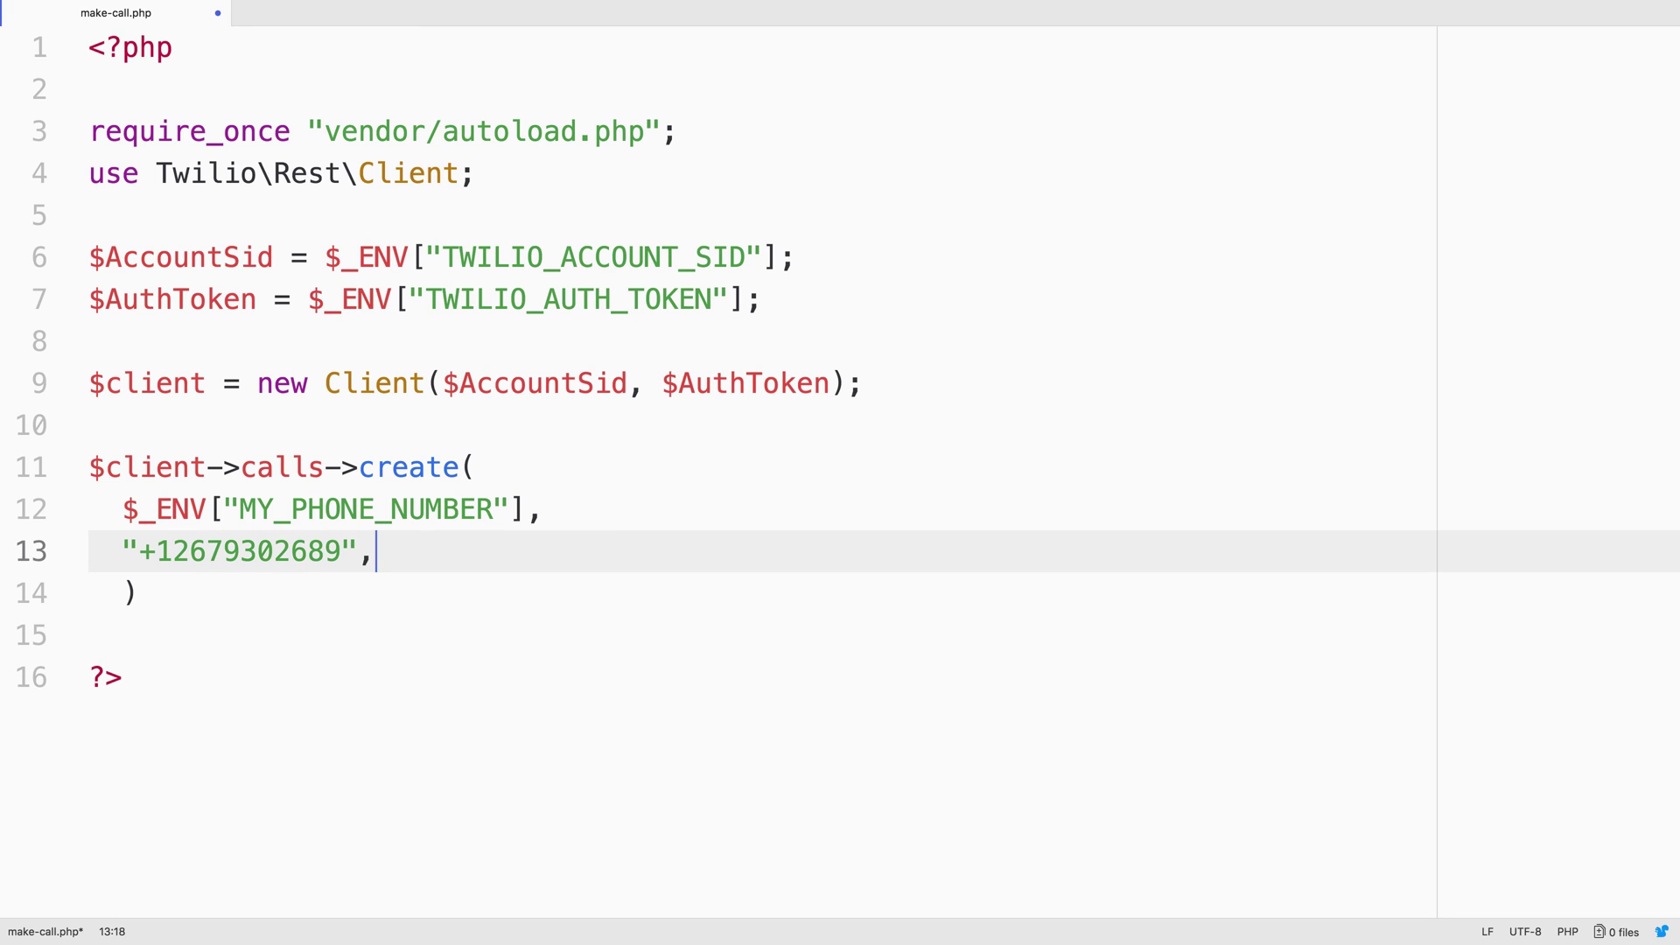
key(Return)
text(array("u)
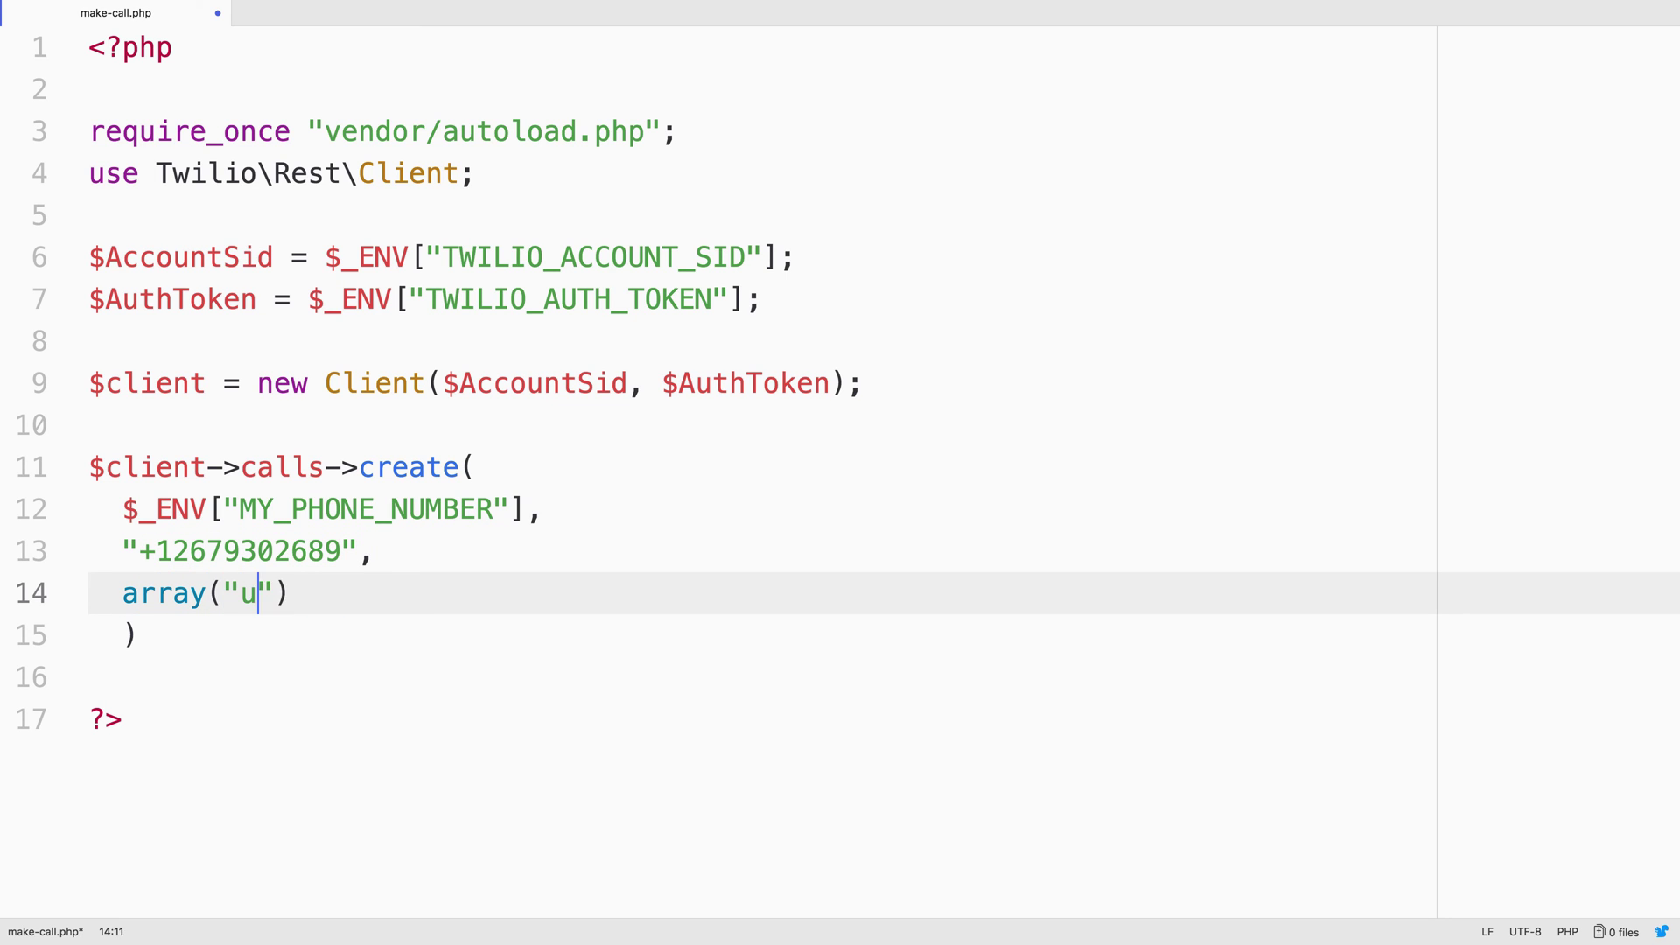
text(rl" => "ht)
text(tp://demo.t)
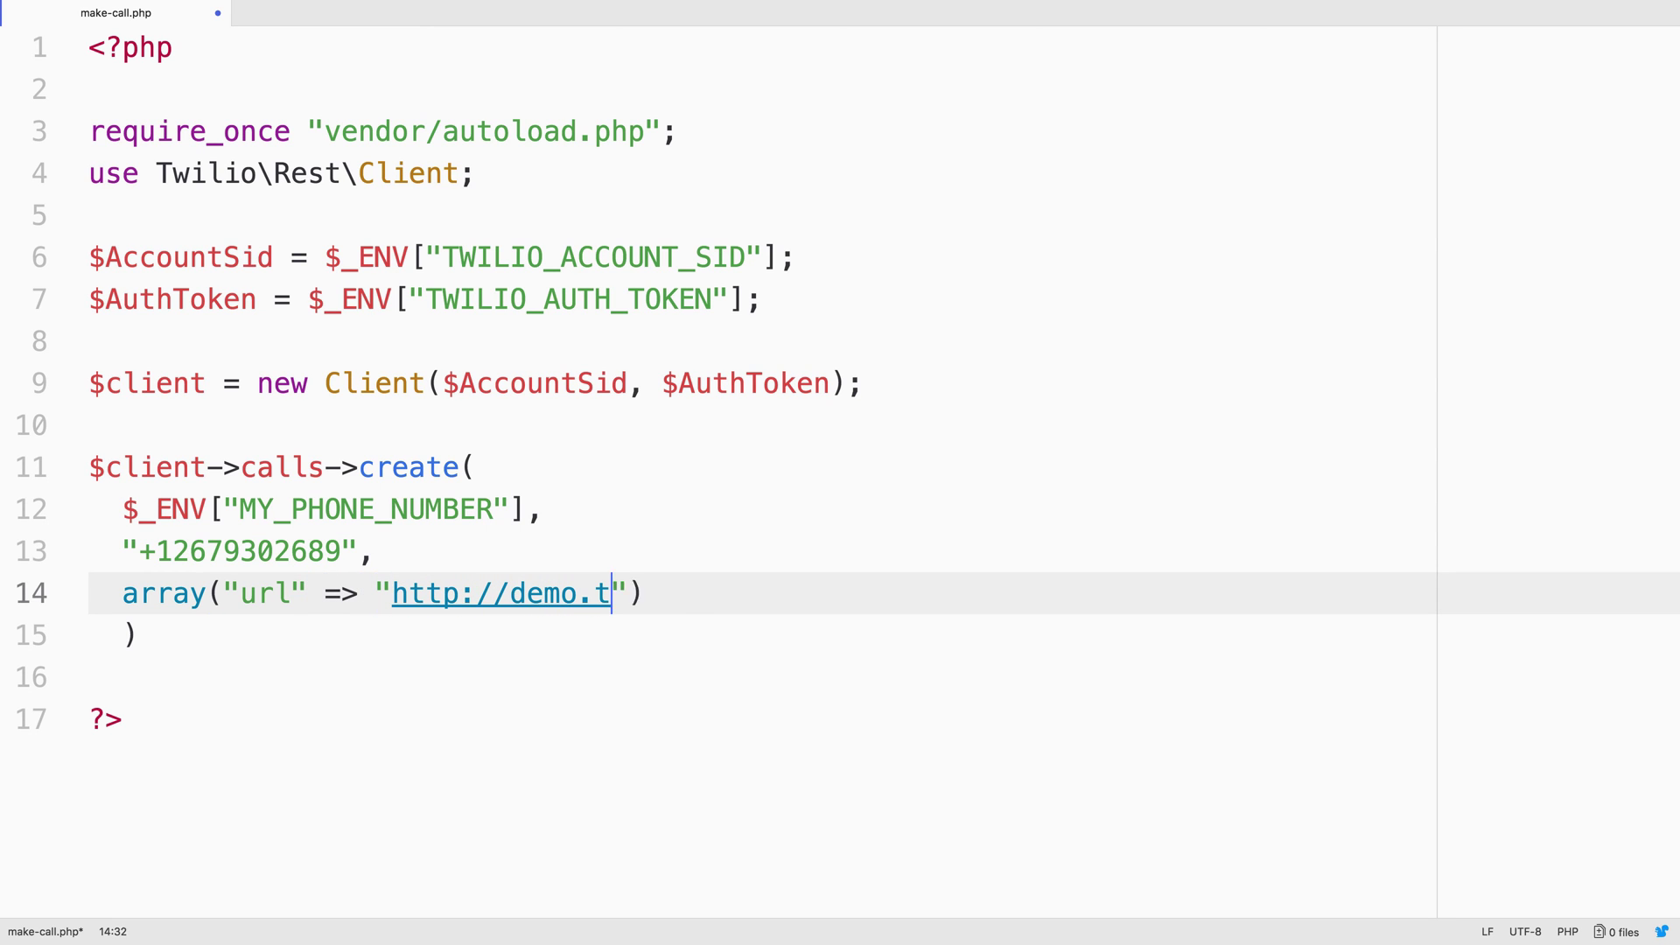
text(wilio.com/docs/)
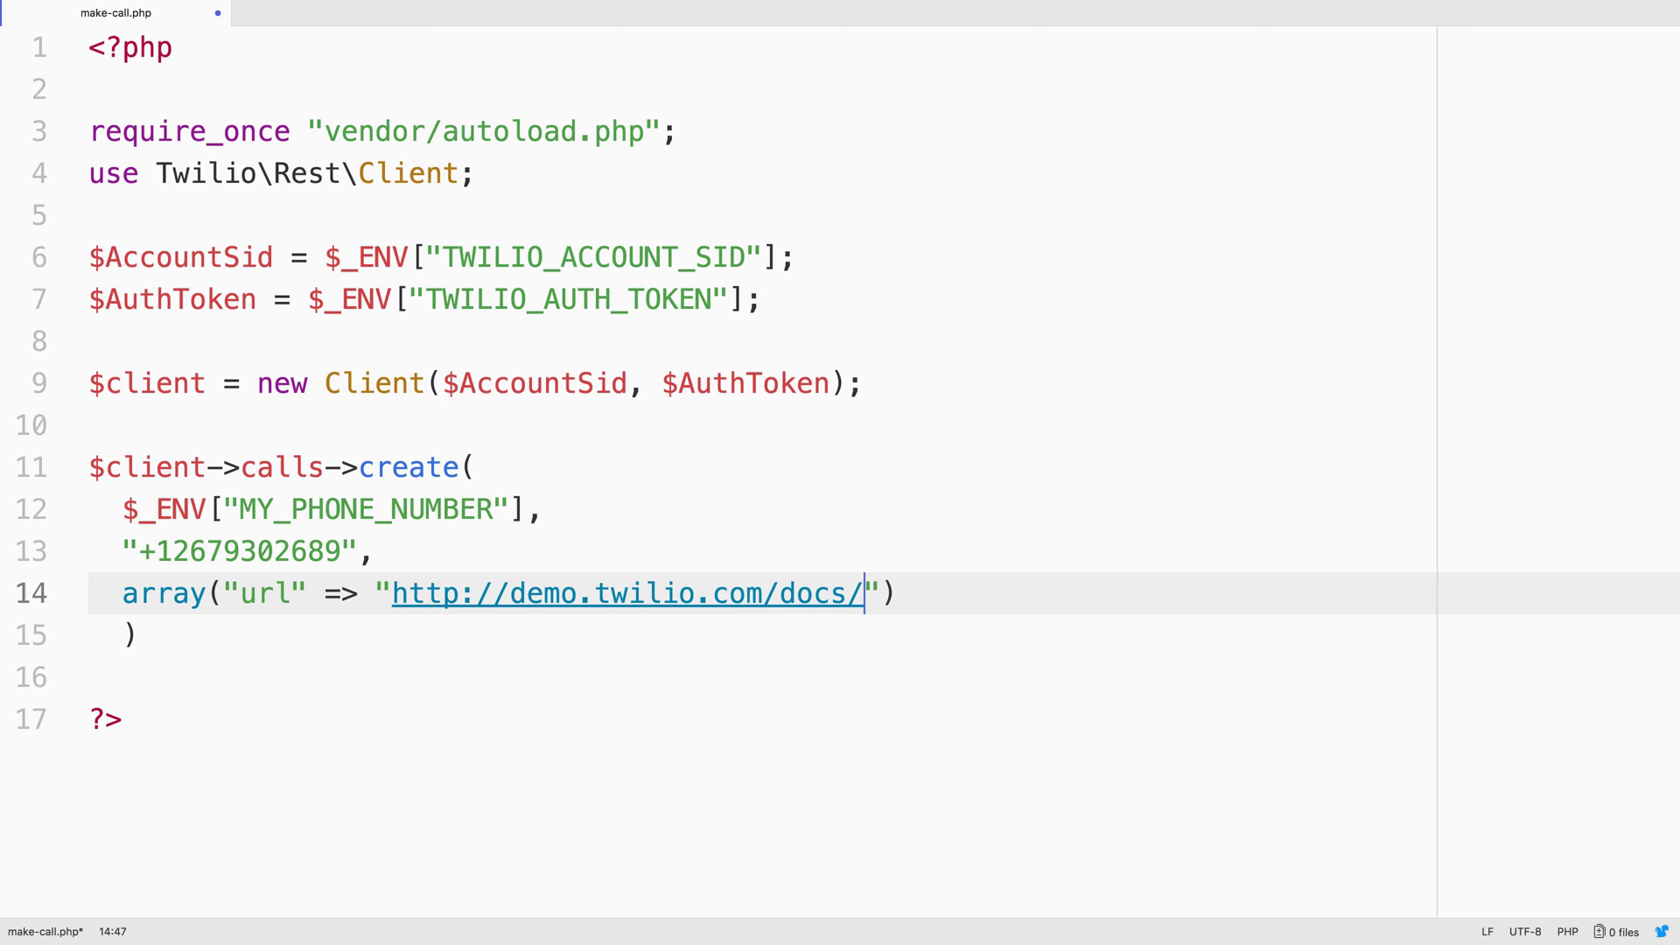
text(voice.xm)
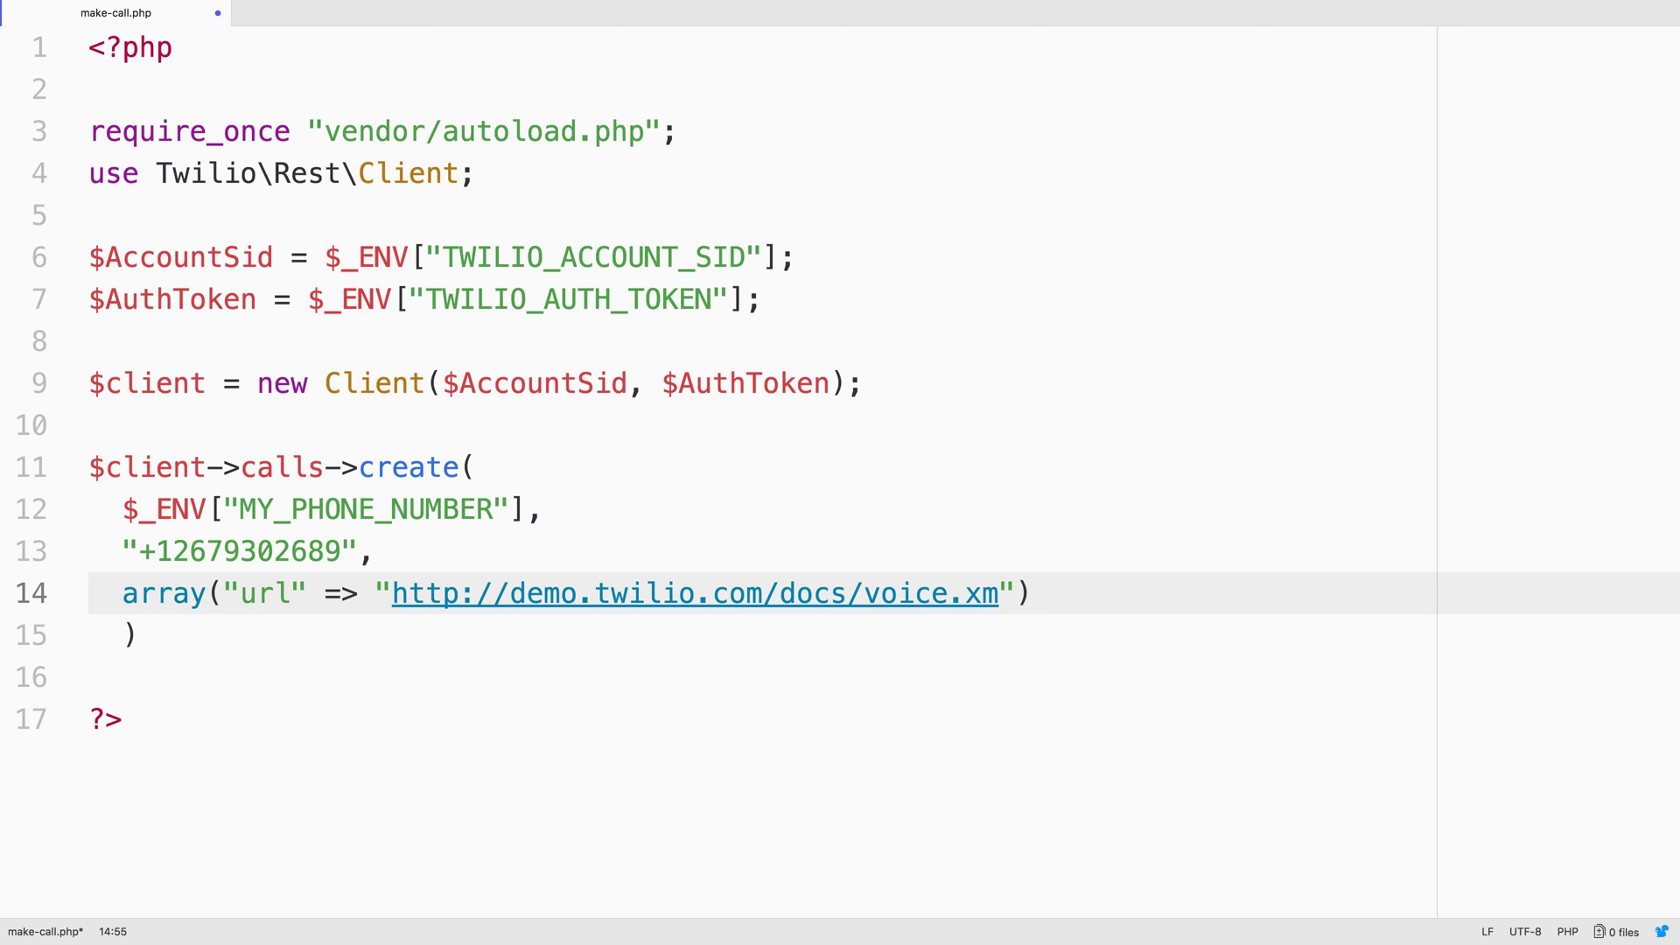
text(l)
key(Down)
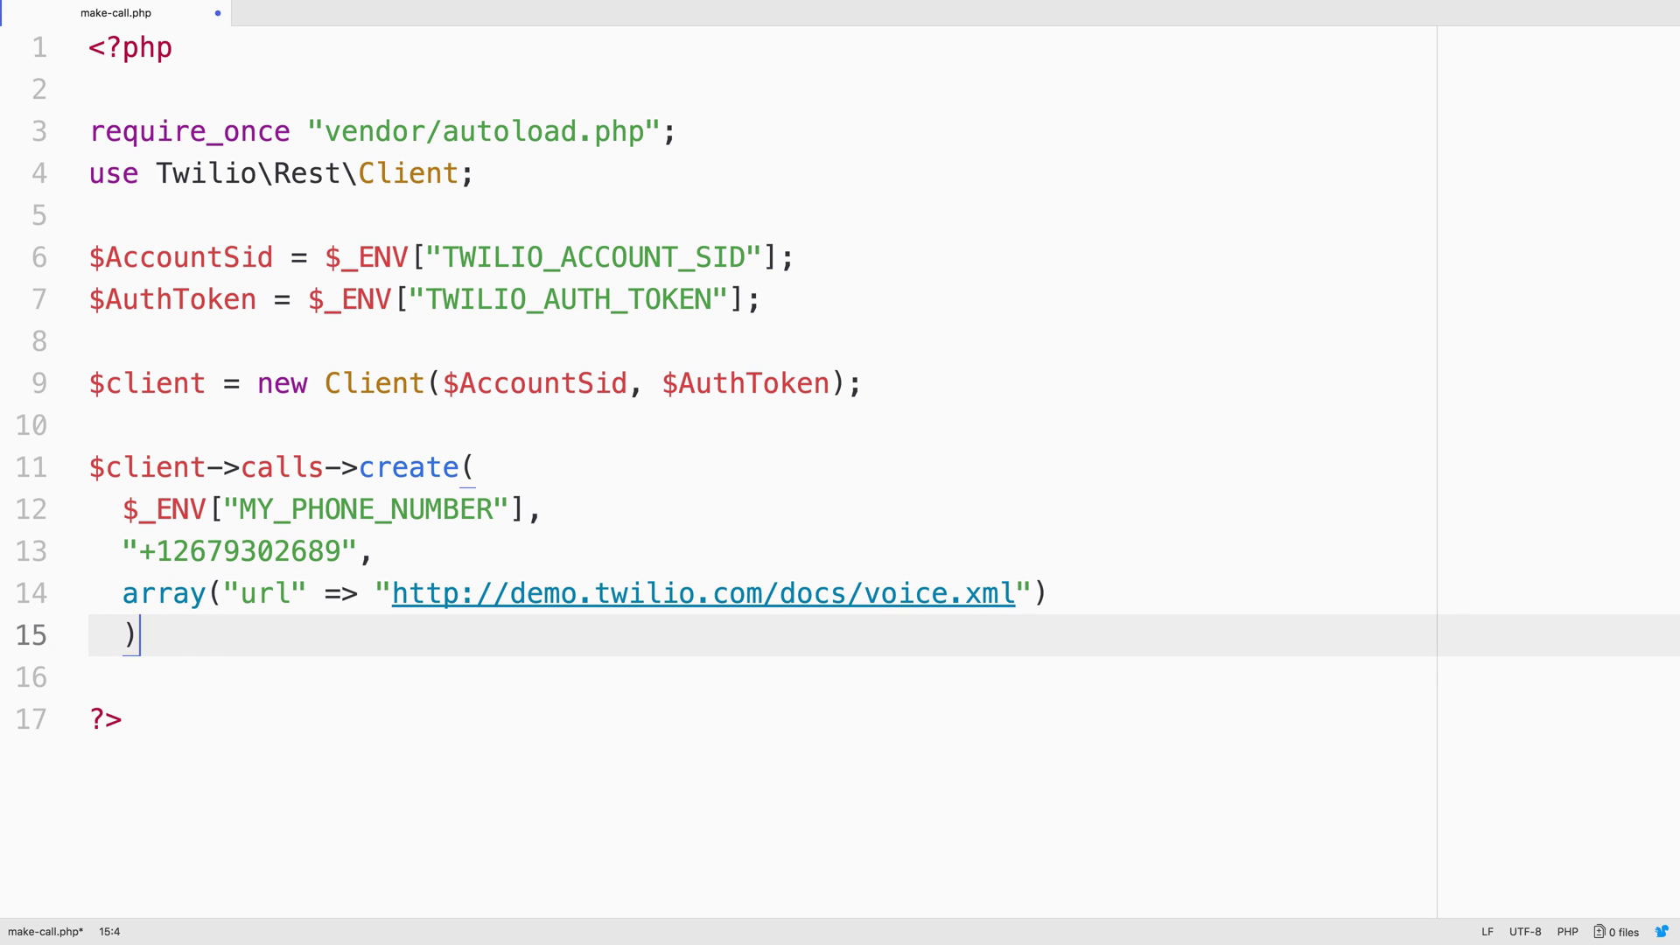
text(;)
key(super+s)
text(php)
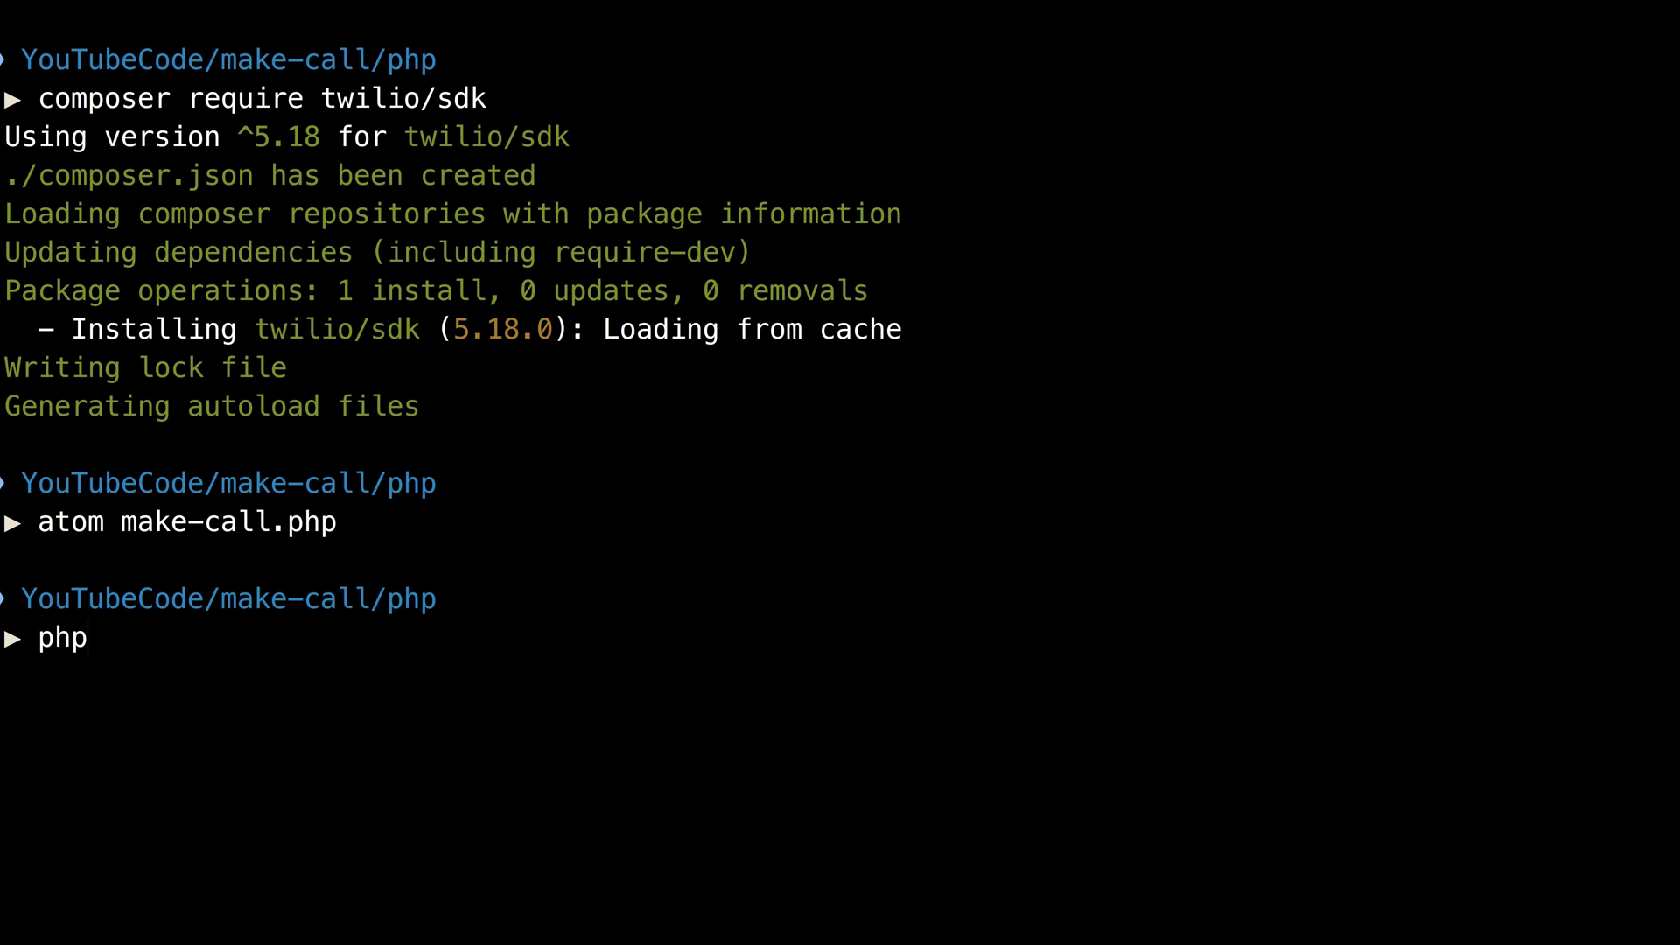
text( make-call.php)
- Run php make-call.php in the terminal to place the call
key(Return)
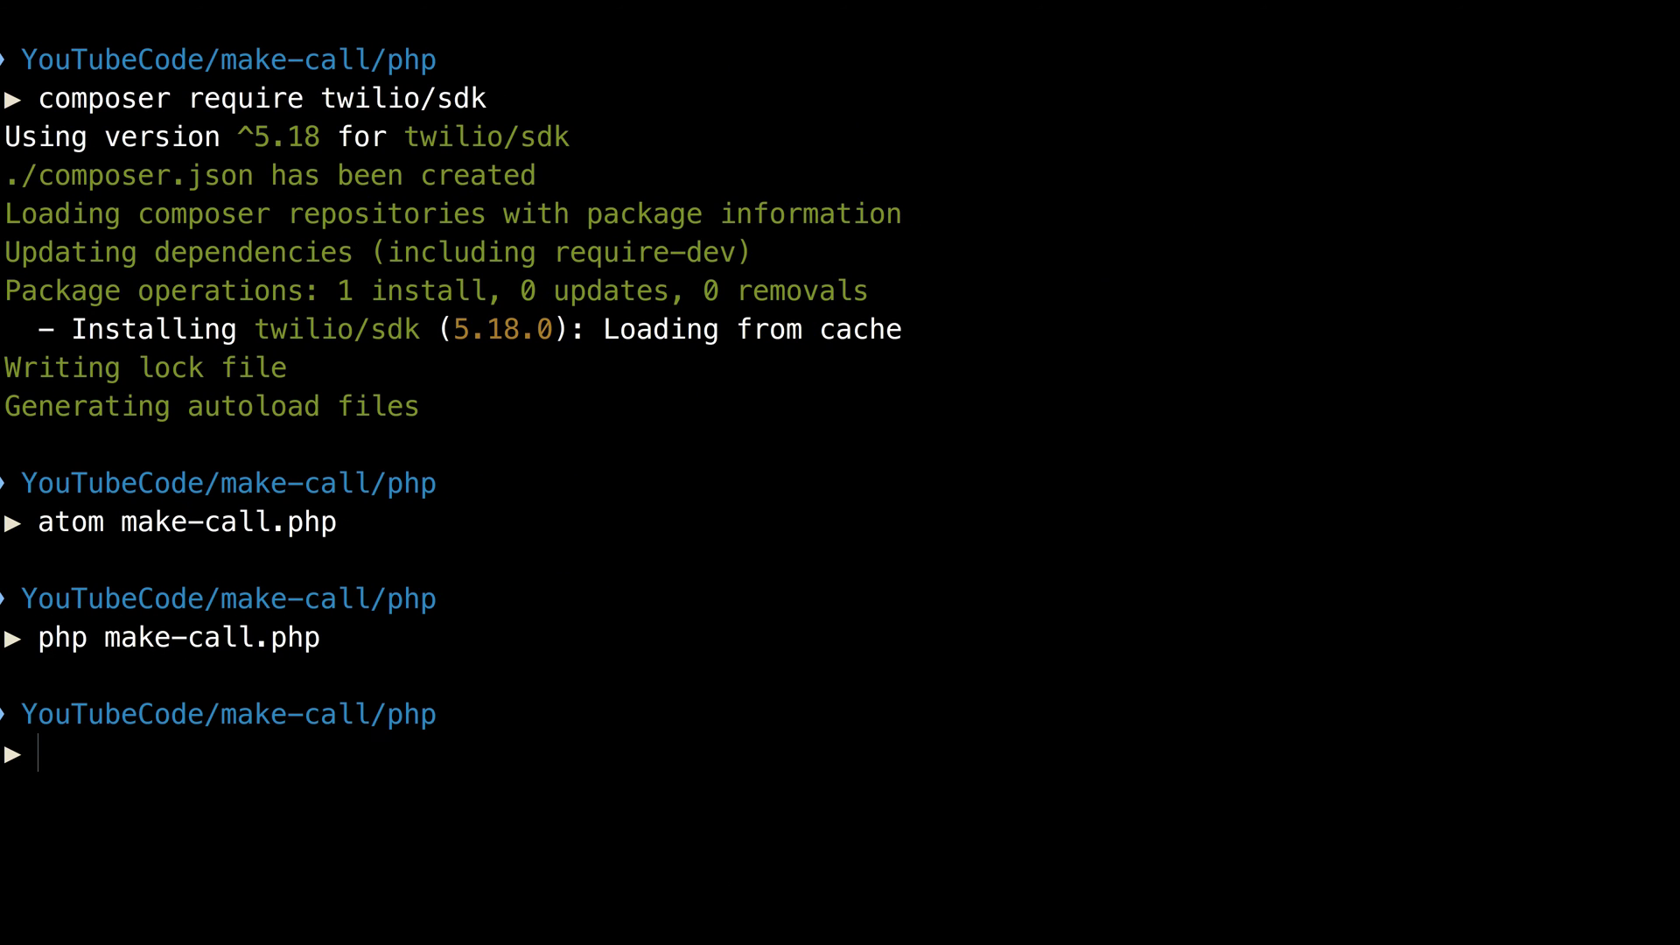